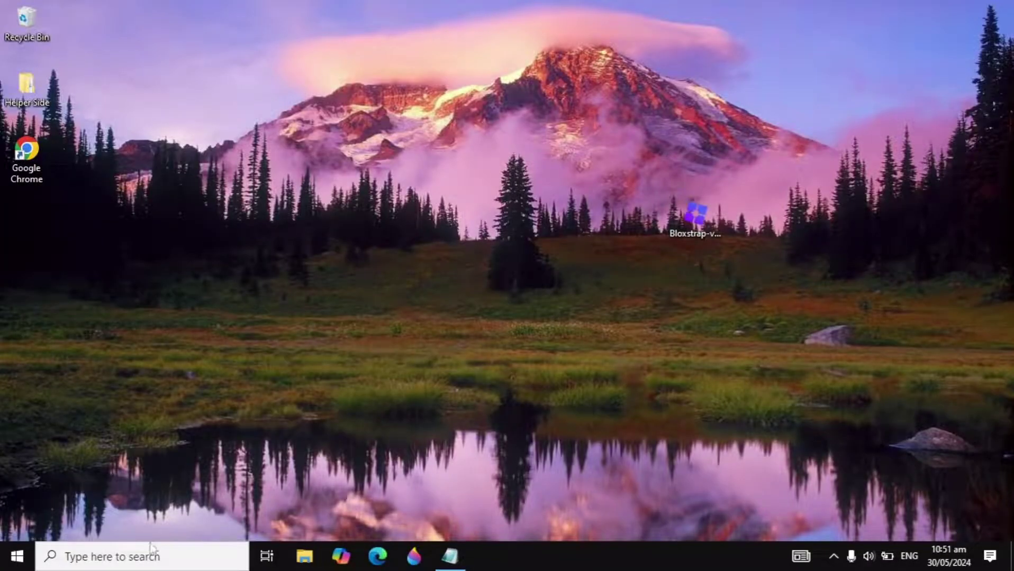
Open Control Panel's Network and Sharing Centre via a 'control' search.
click(142, 556)
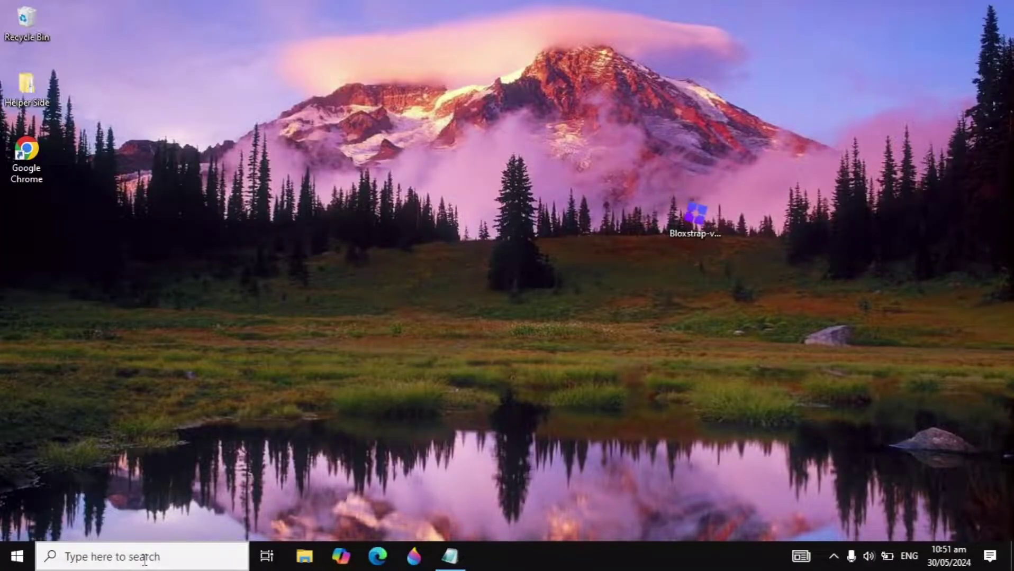
text(control)
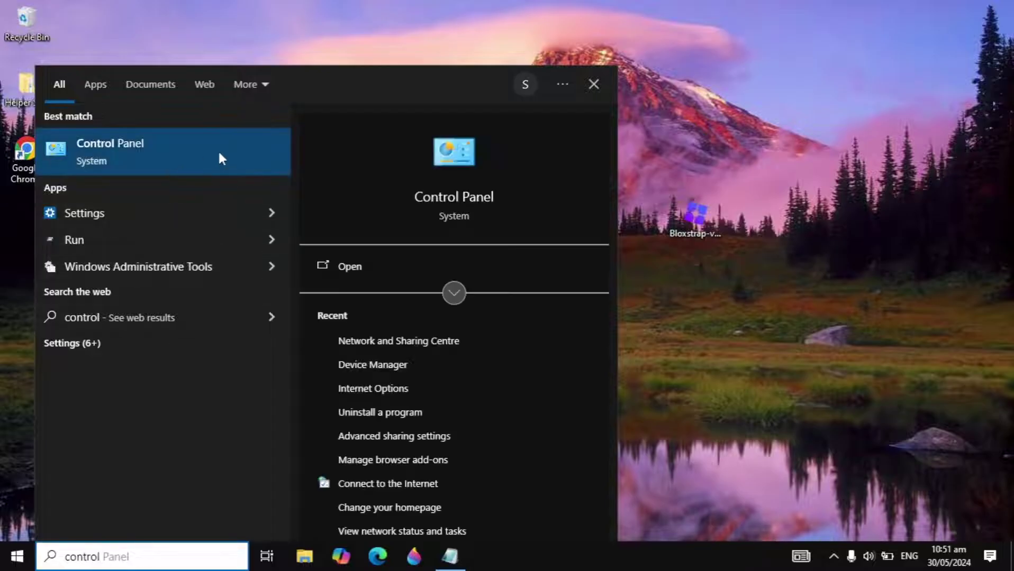
click(173, 159)
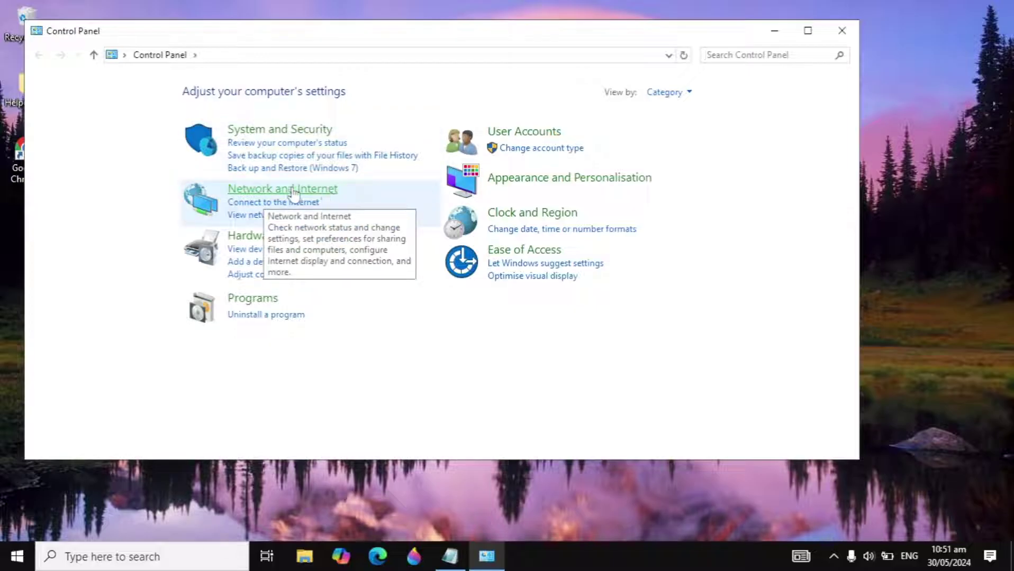
click(268, 190)
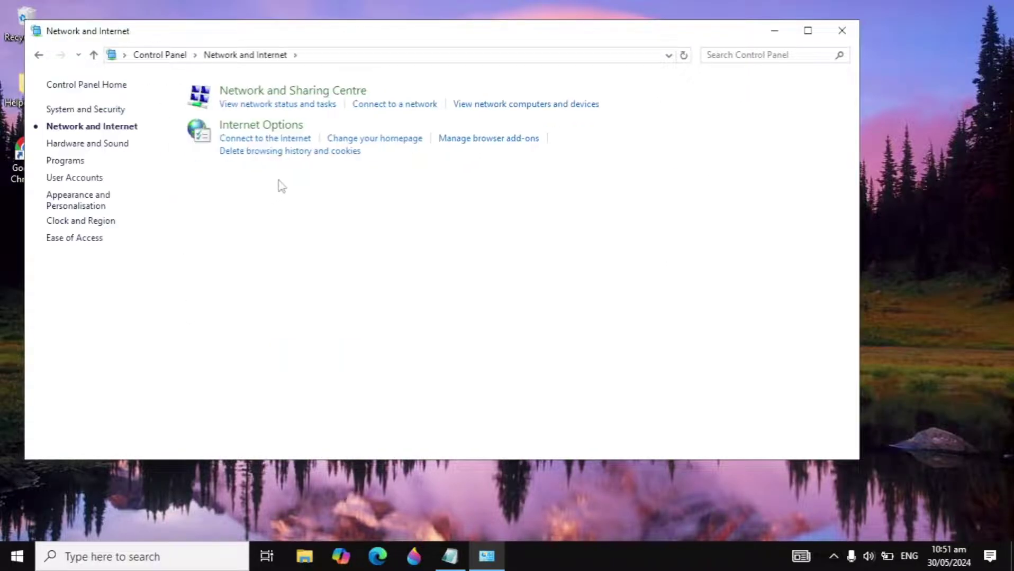
click(330, 95)
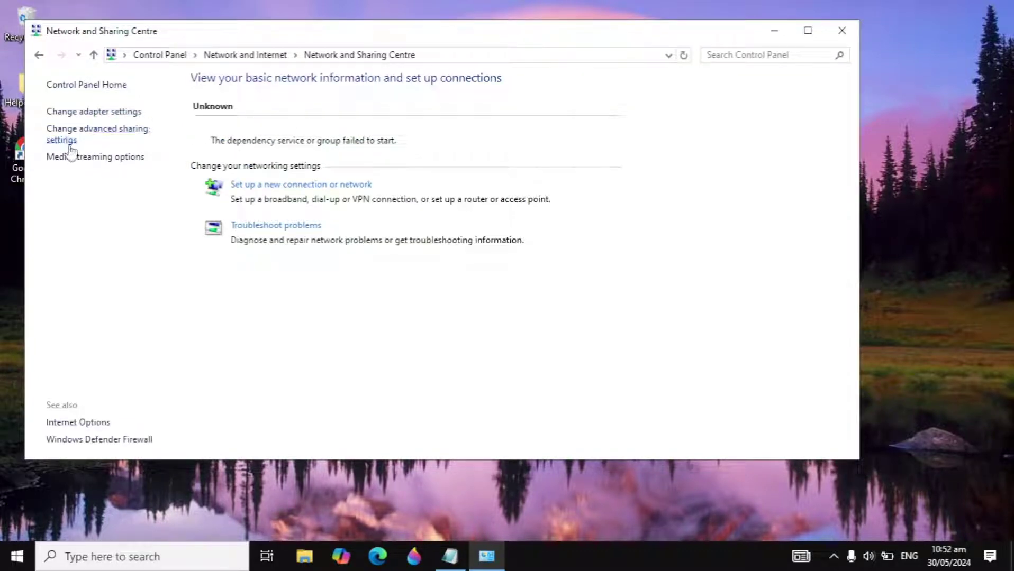
Show the network adapters full-screen as large icons with WiFi selected.
click(103, 113)
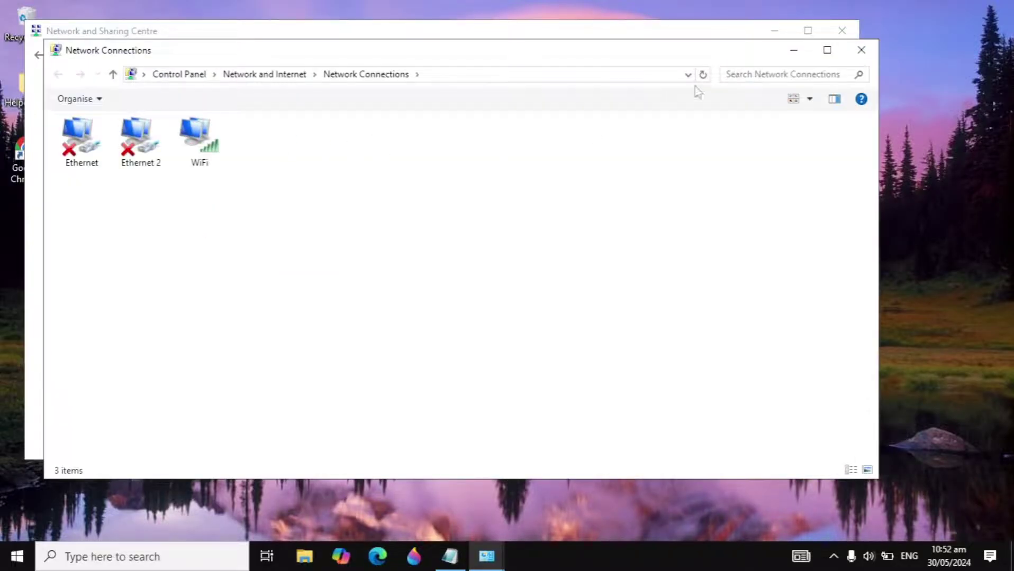
click(827, 50)
click(148, 99)
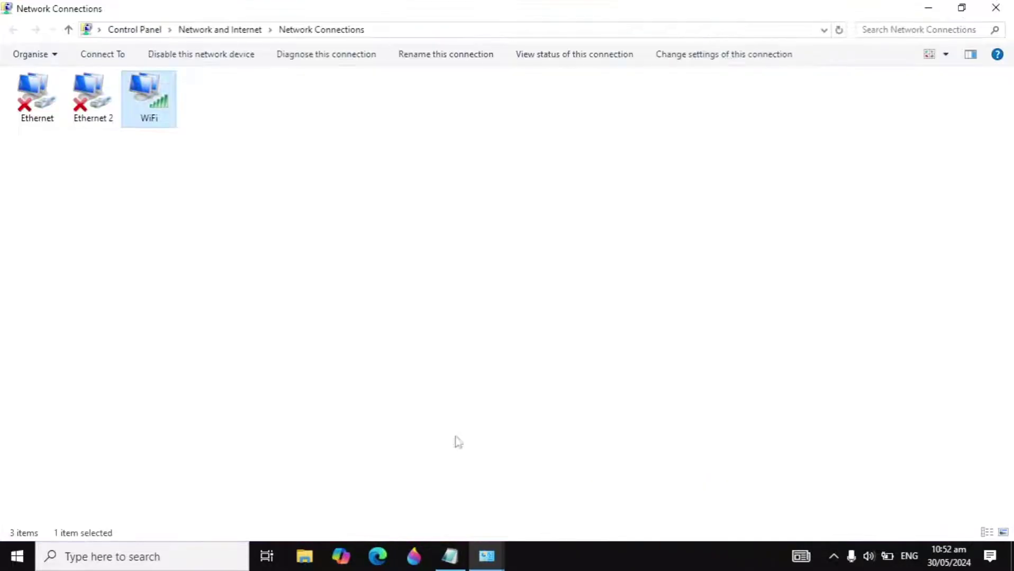
scroll(275, 199, up, 3)
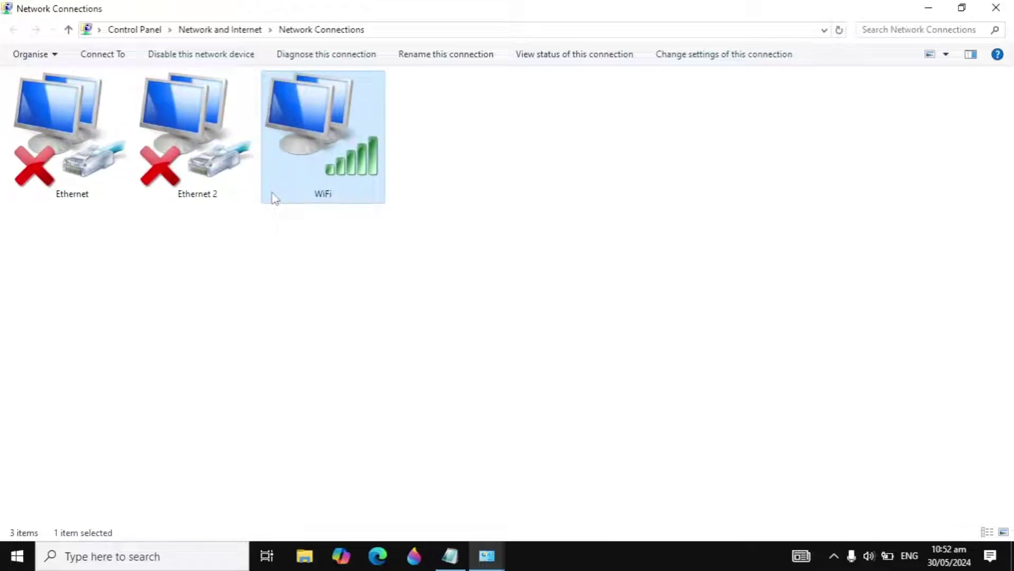
Bring up the WiFi adapter's Properties dialog and move it toward the centre.
right_click(327, 155)
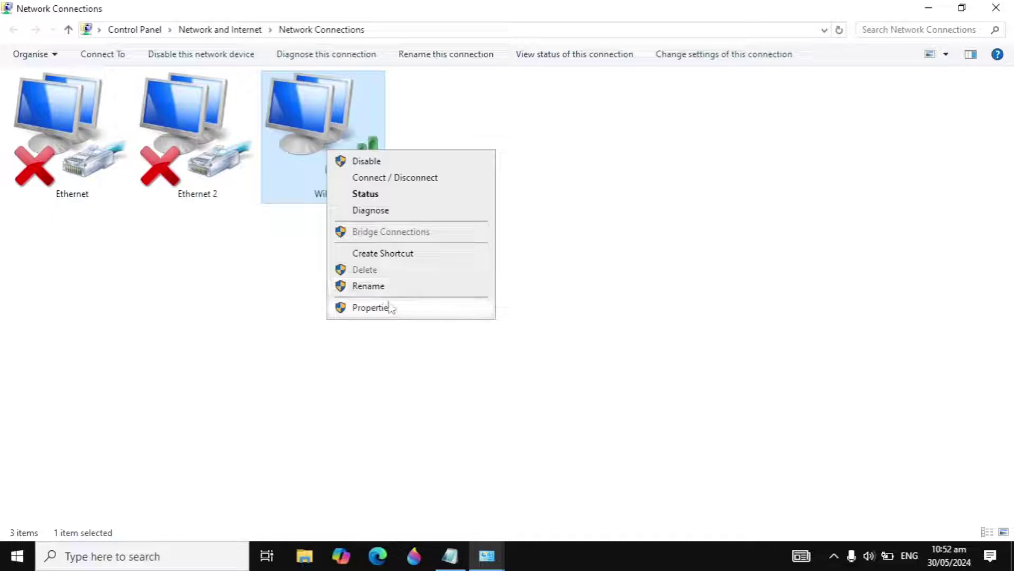
click(427, 312)
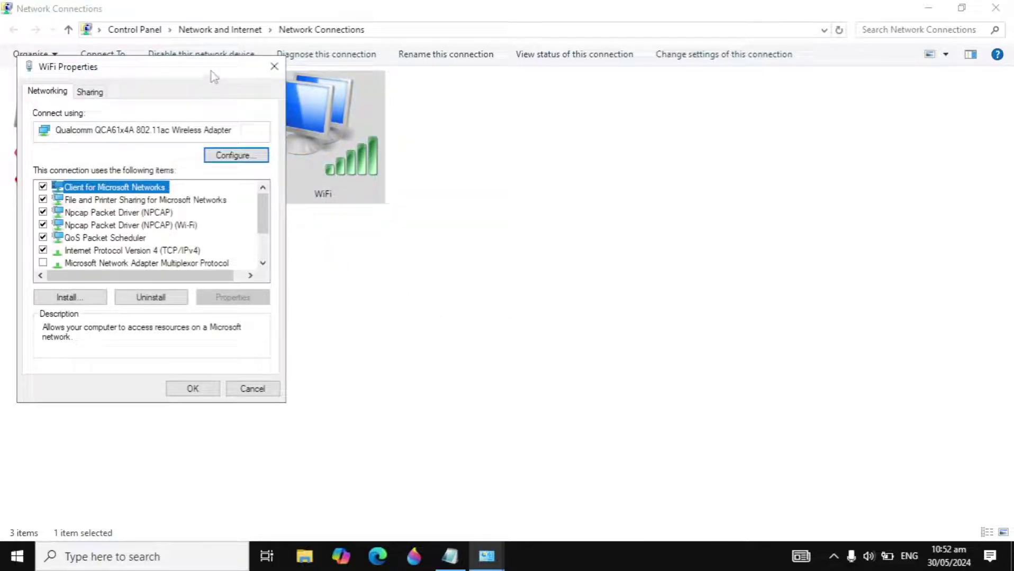
drag(215, 77, 510, 97)
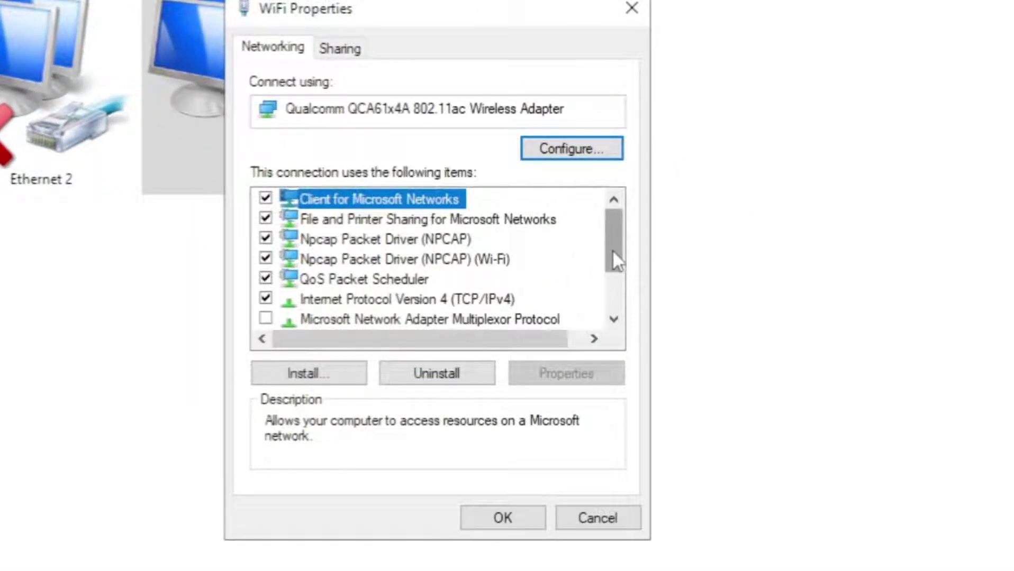
drag(611, 260, 616, 291)
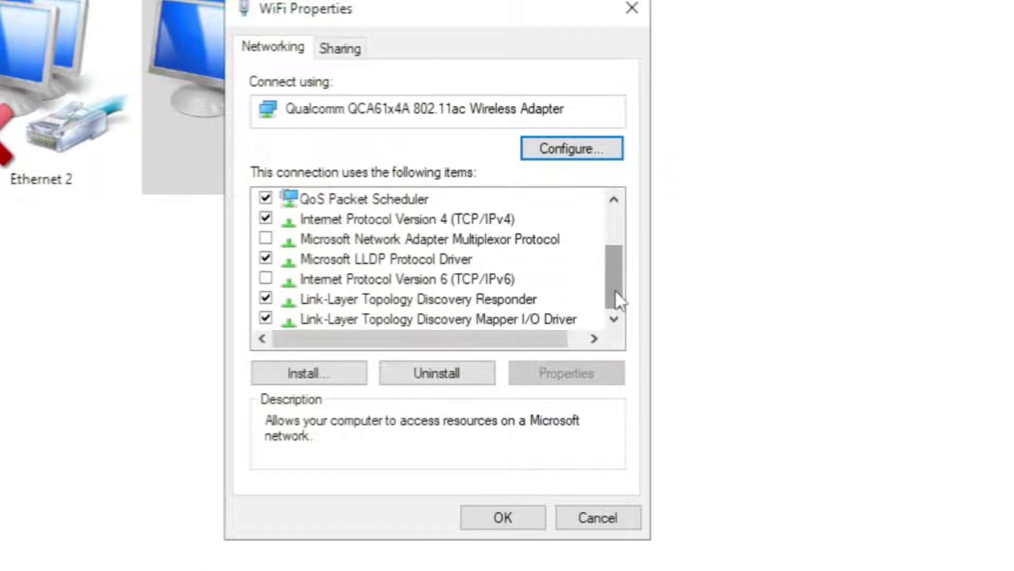
Untick IPv6 for WiFi and open the Internet Protocol Version 4 (TCP/IPv4) properties.
click(265, 279)
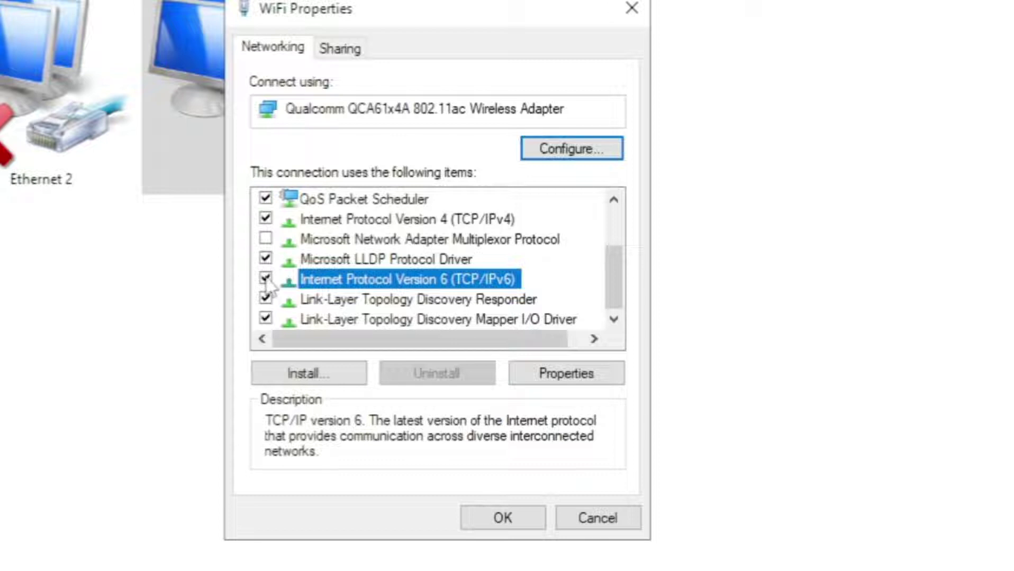
click(265, 280)
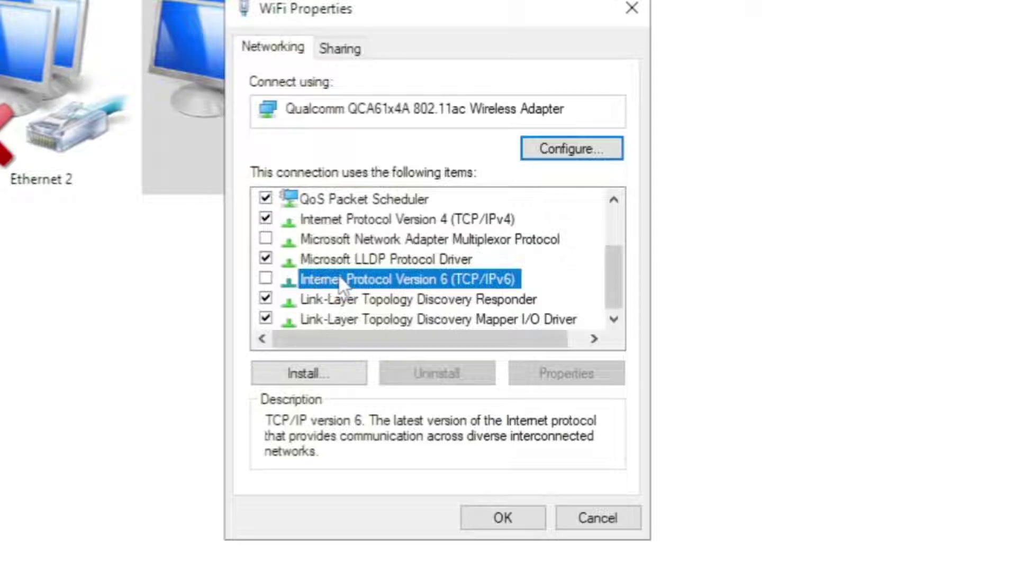
scroll(338, 274, up, 2)
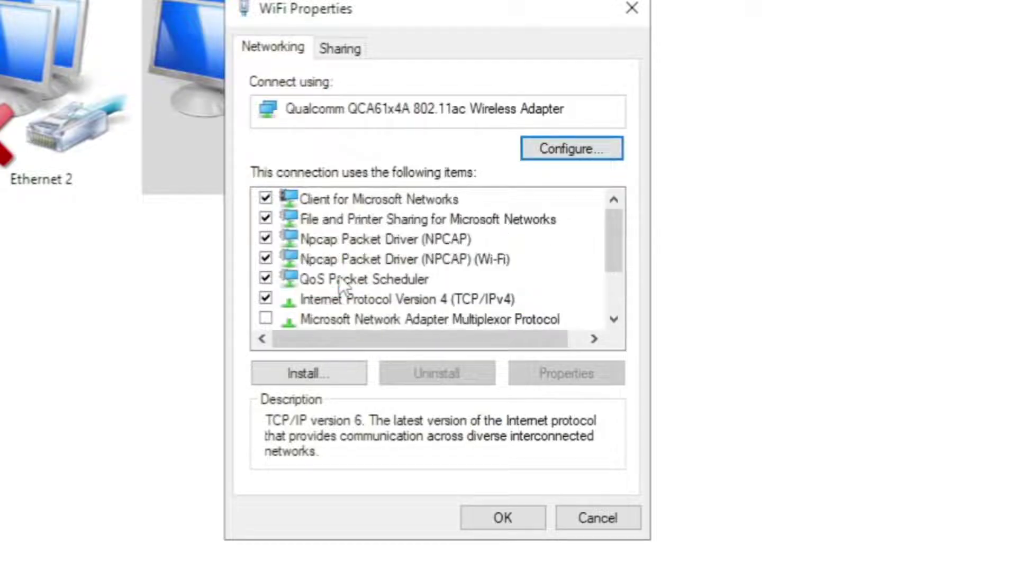
click(326, 305)
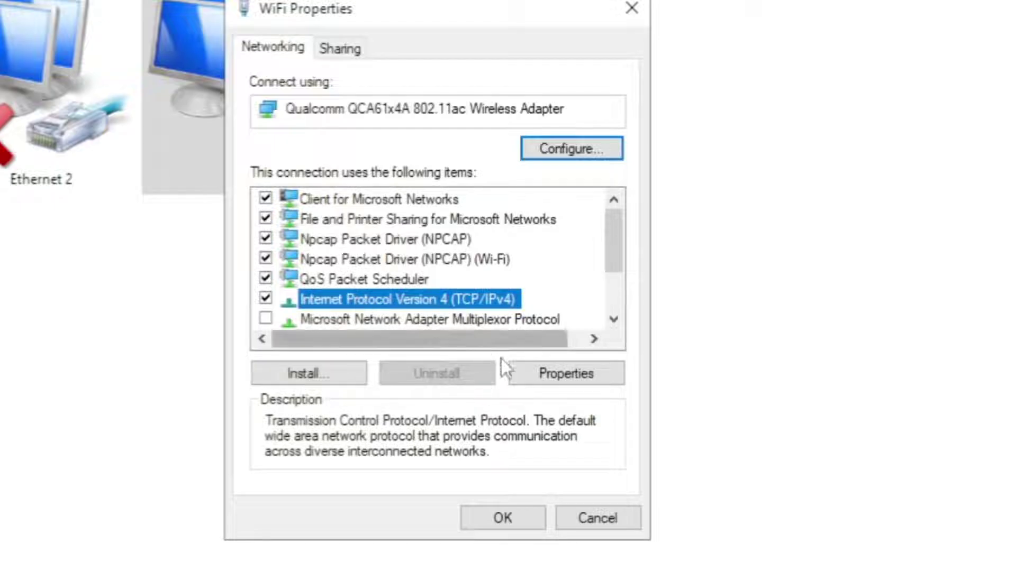
click(579, 377)
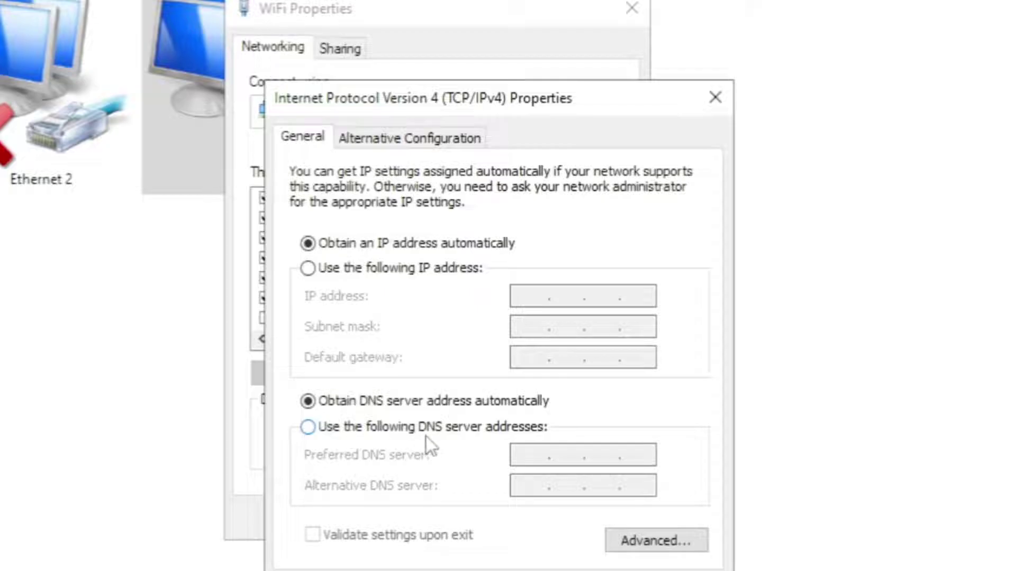
Use DNS servers 8.8.8.8 and 8.8.4.4 for WiFi and close both property dialogs.
click(314, 434)
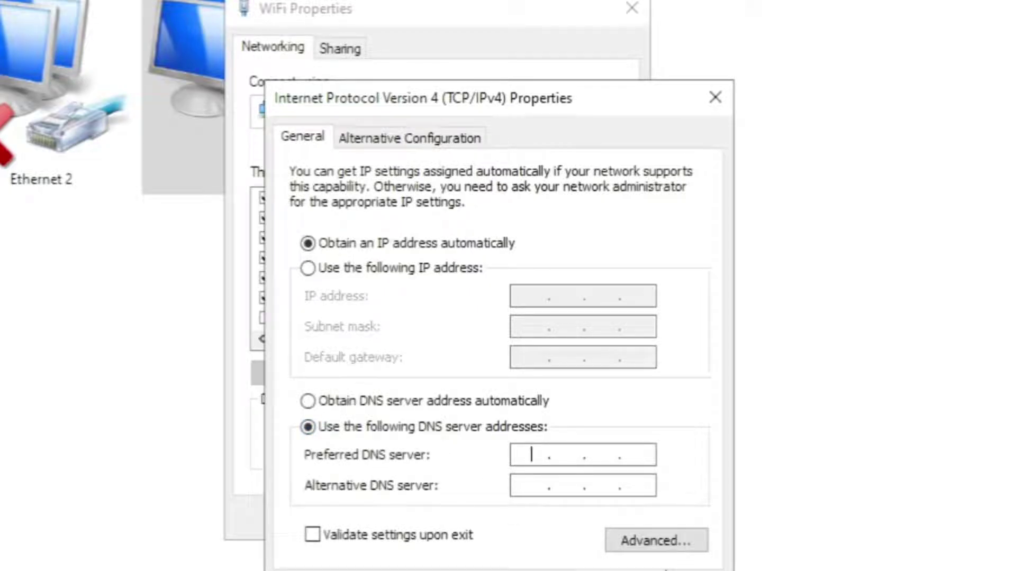
text(8.8.8.8)
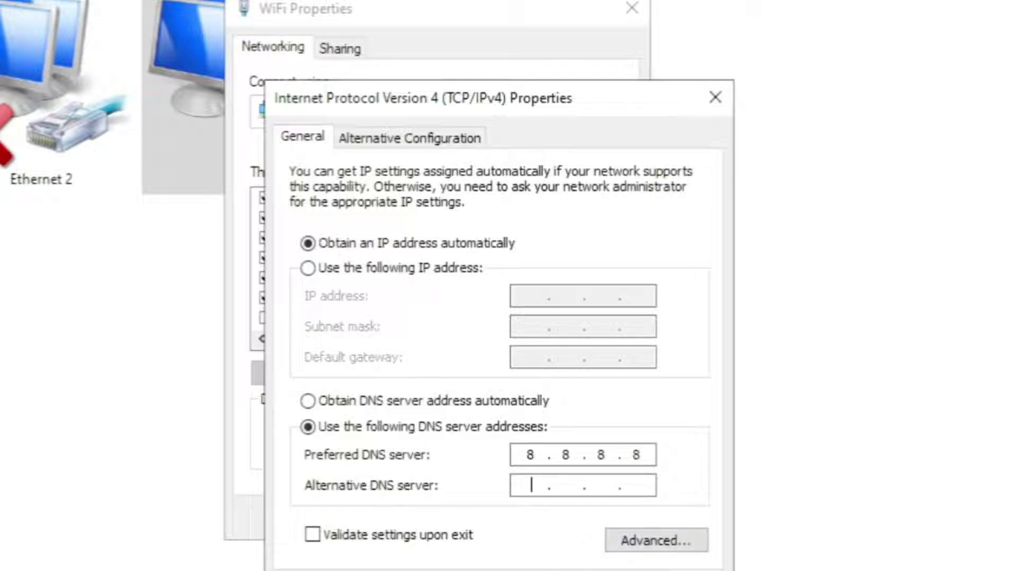
text(8.8.4.4)
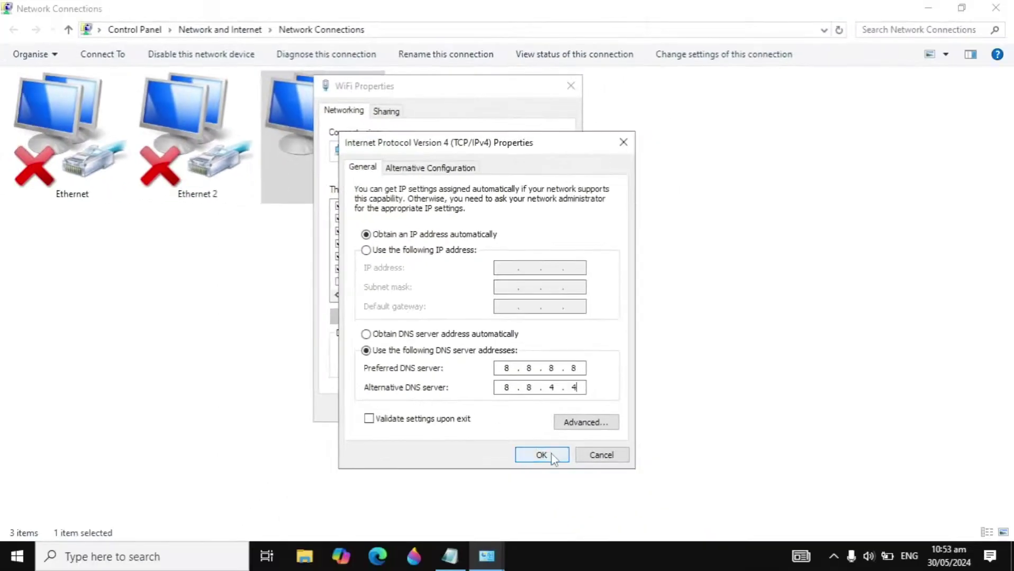
click(541, 455)
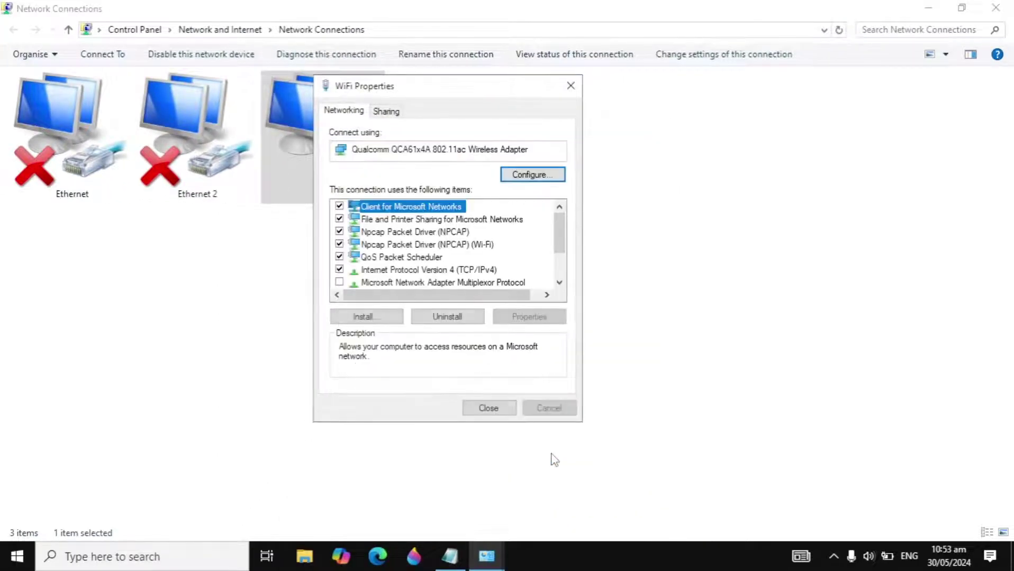
click(491, 412)
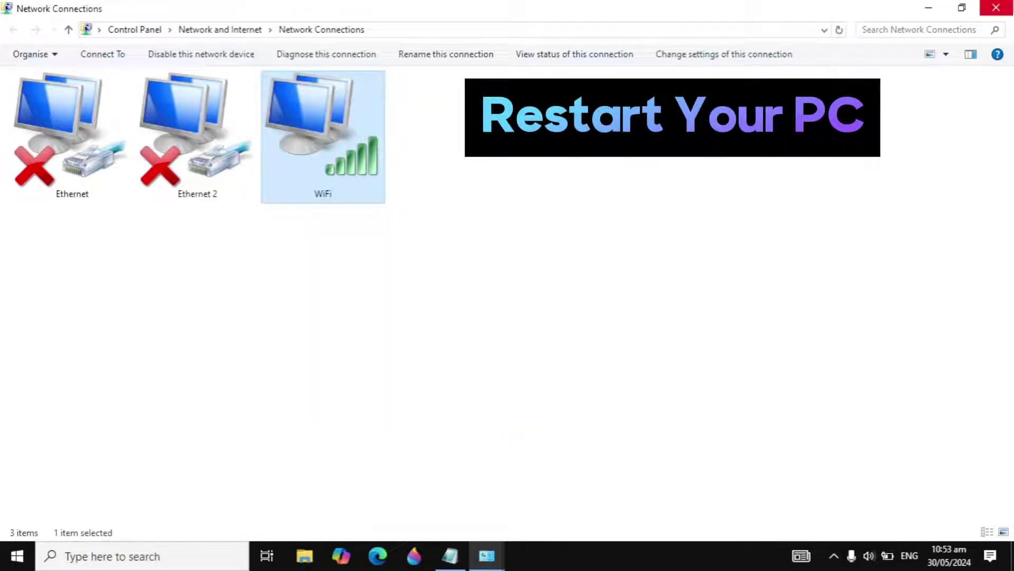
Close the network windows and open the Windows Temp folder through Run.
click(995, 8)
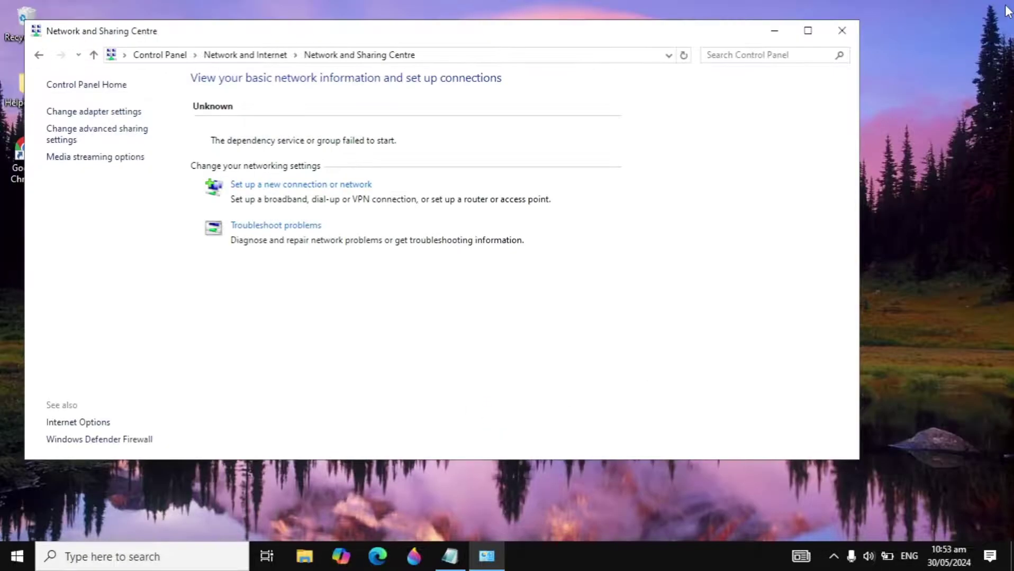
click(850, 32)
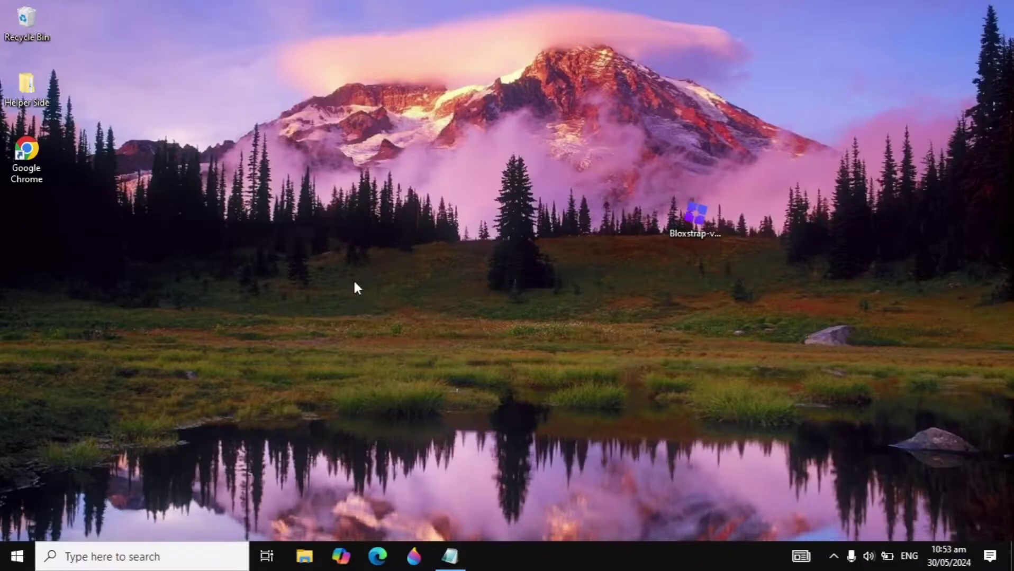
click(136, 567)
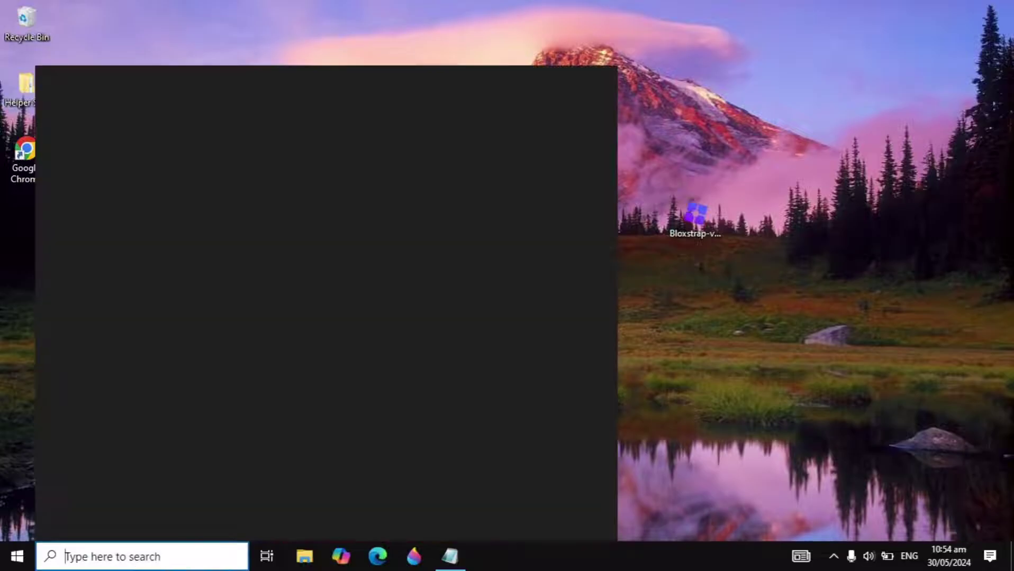
text(run)
key(Return)
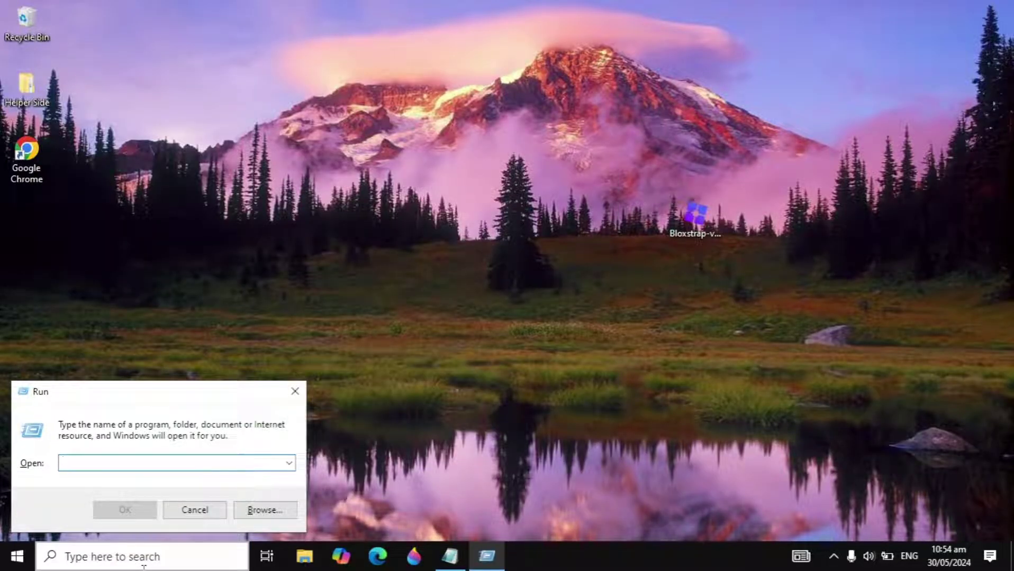
text(temp)
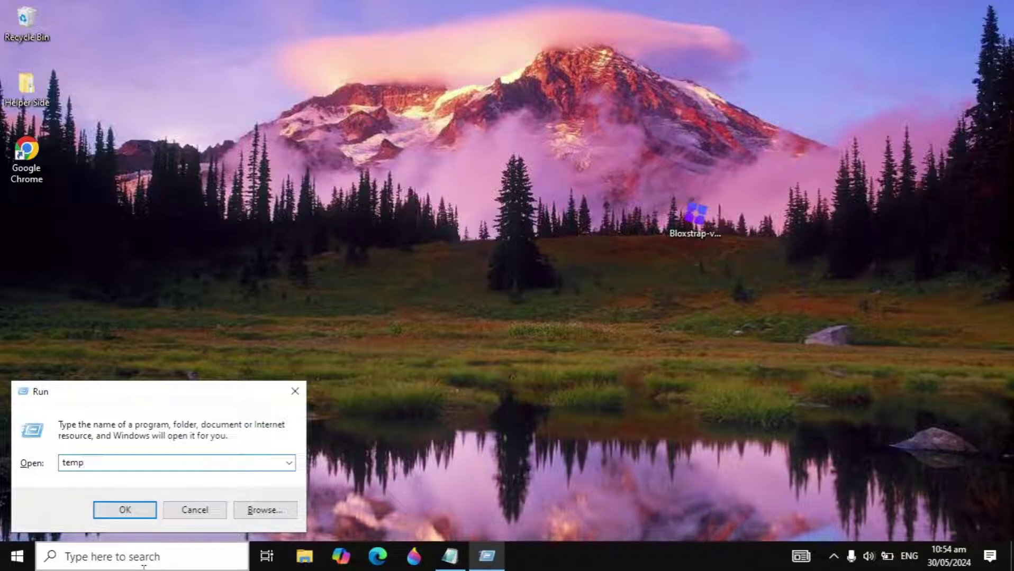
key(Return)
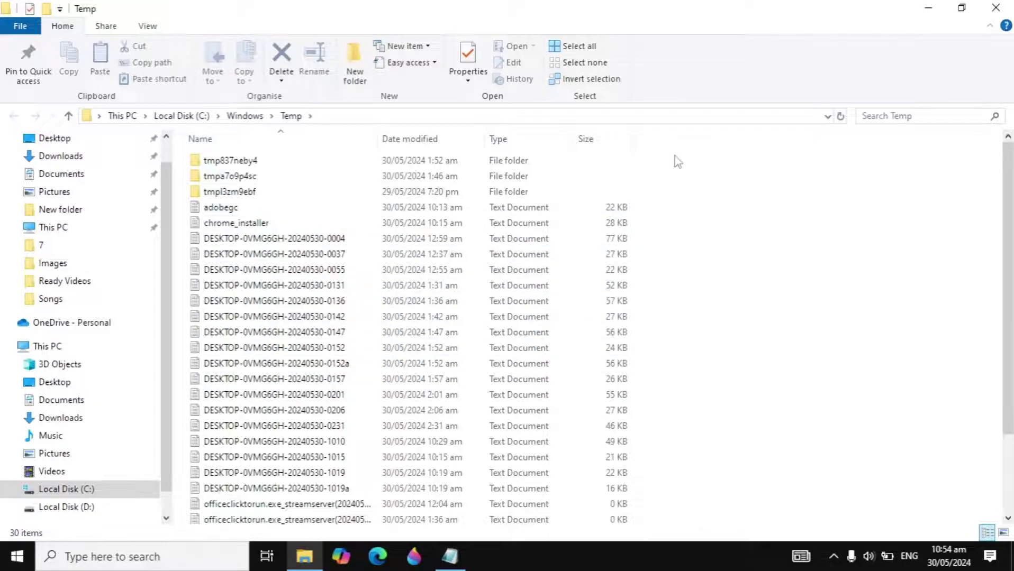
Delete everything in C:\Windows\Temp with admin permission, skipping the five locked items.
key(ctrl+a)
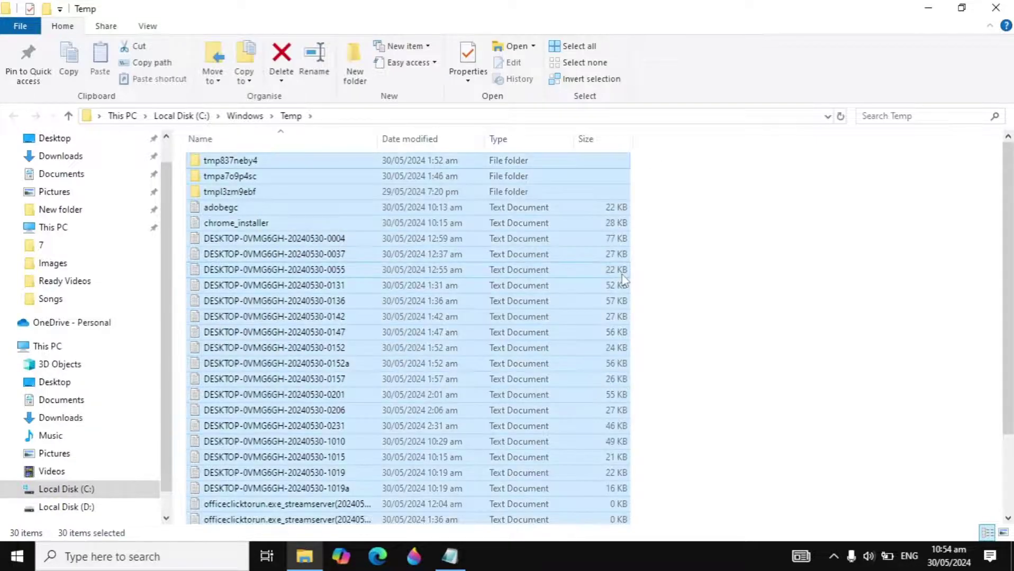
key(Delete)
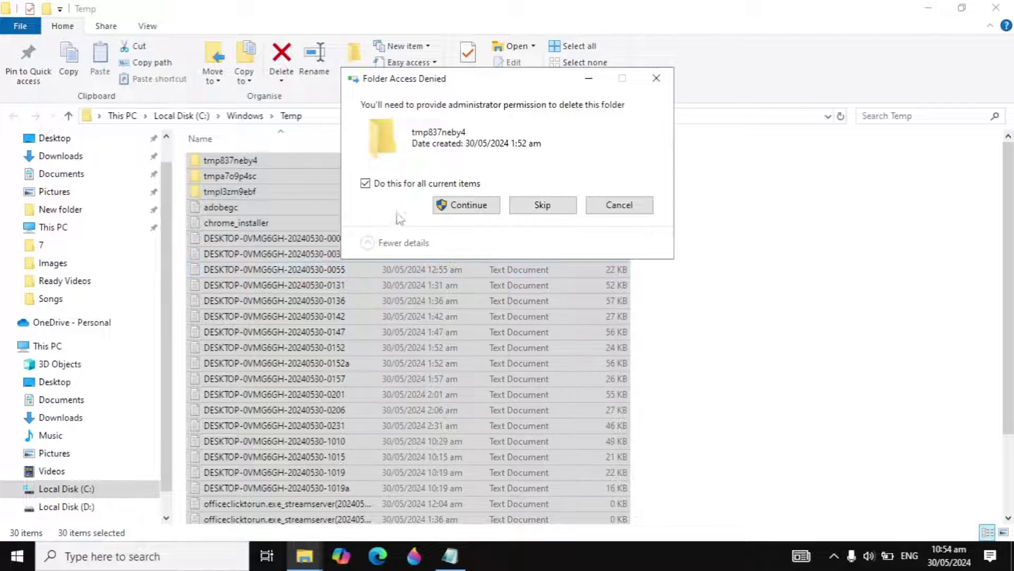
click(456, 211)
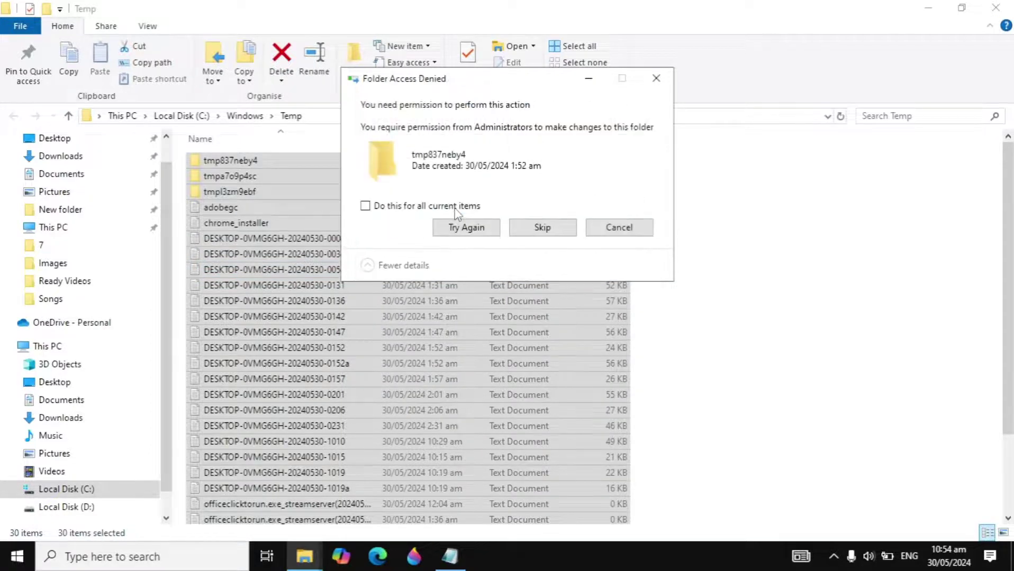
click(382, 209)
click(528, 232)
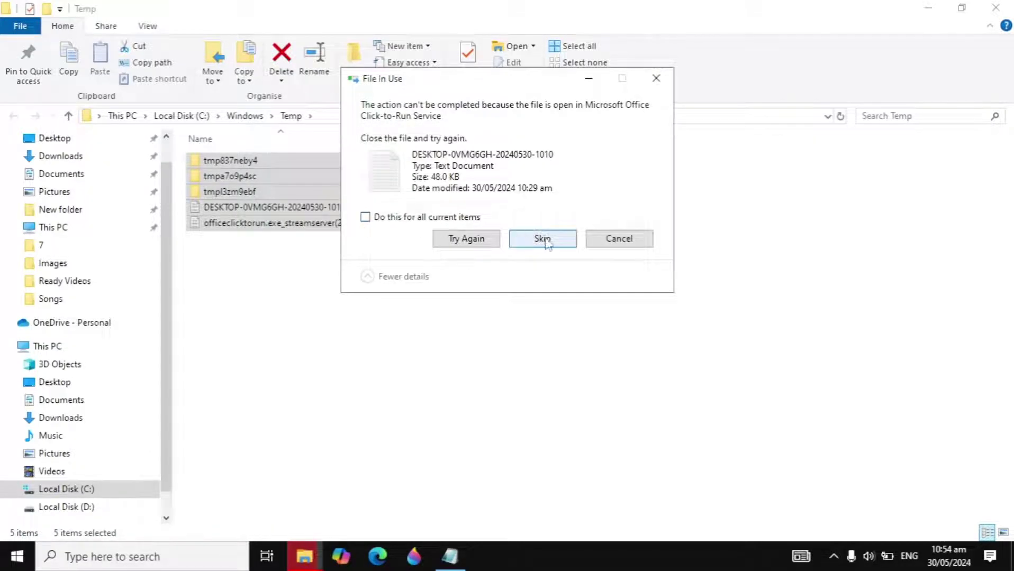
click(619, 239)
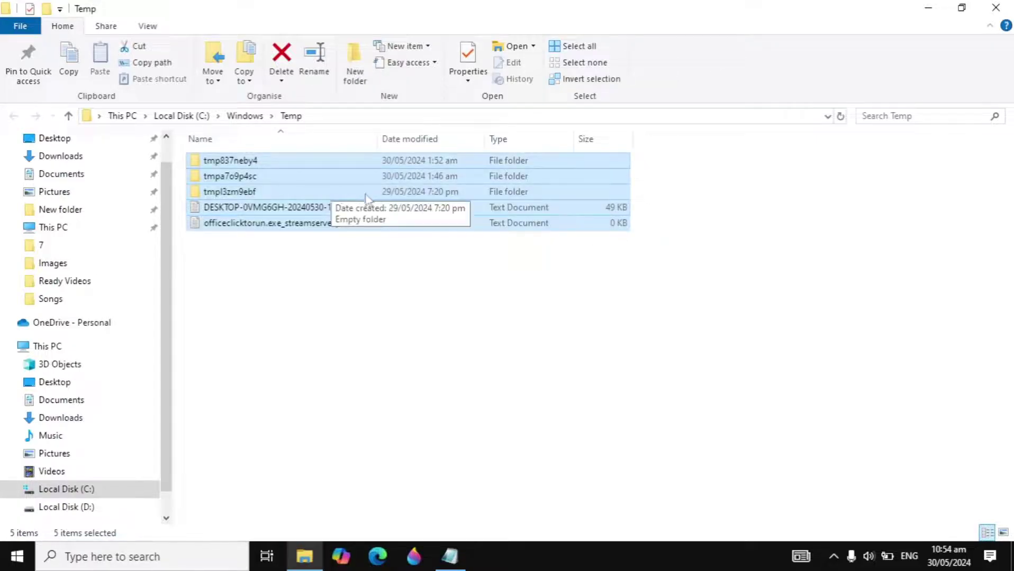
Close Windows Temp and open the user's %temp% folder through Run.
click(996, 9)
click(154, 557)
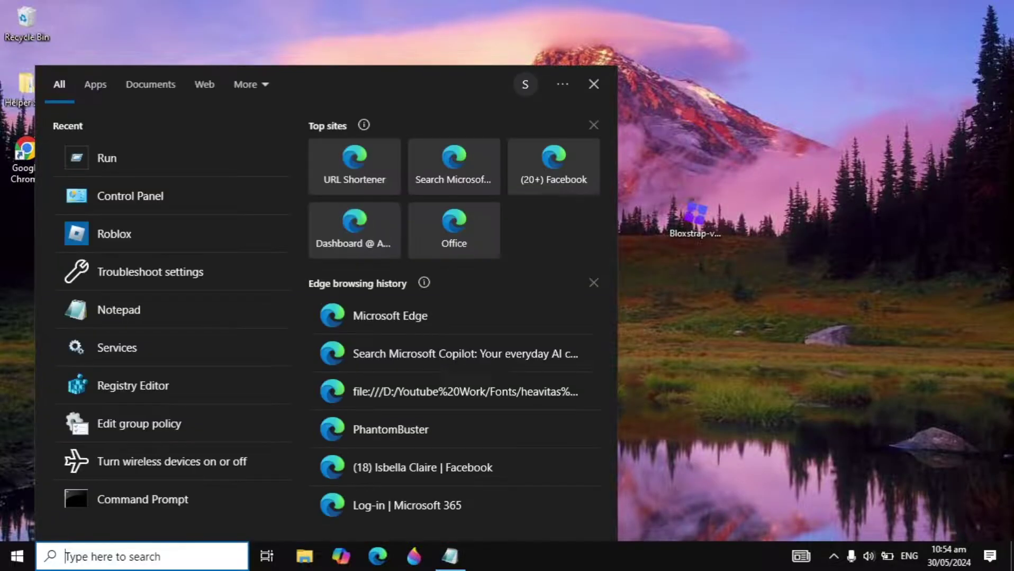
text(run)
key(Return)
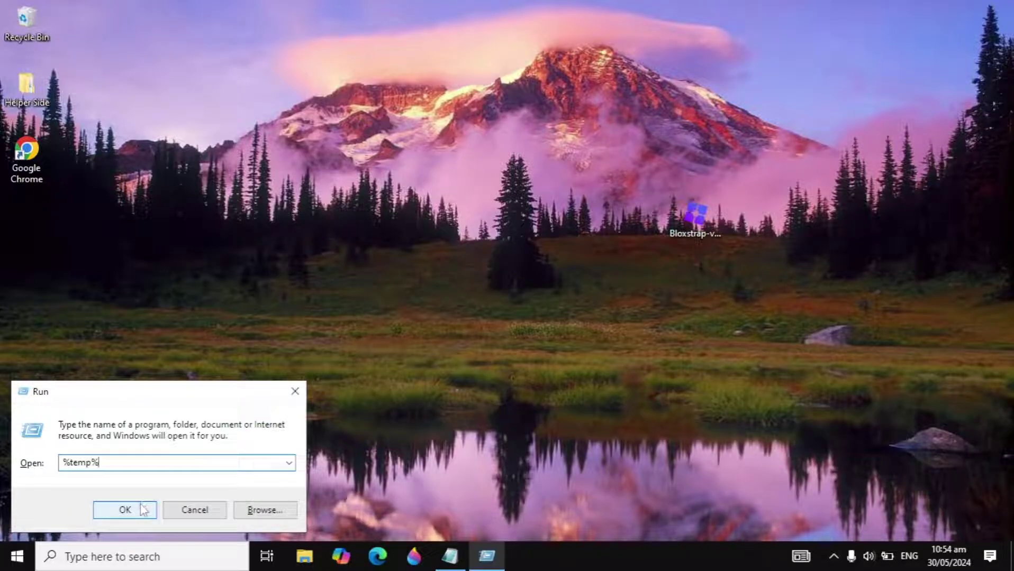
click(141, 509)
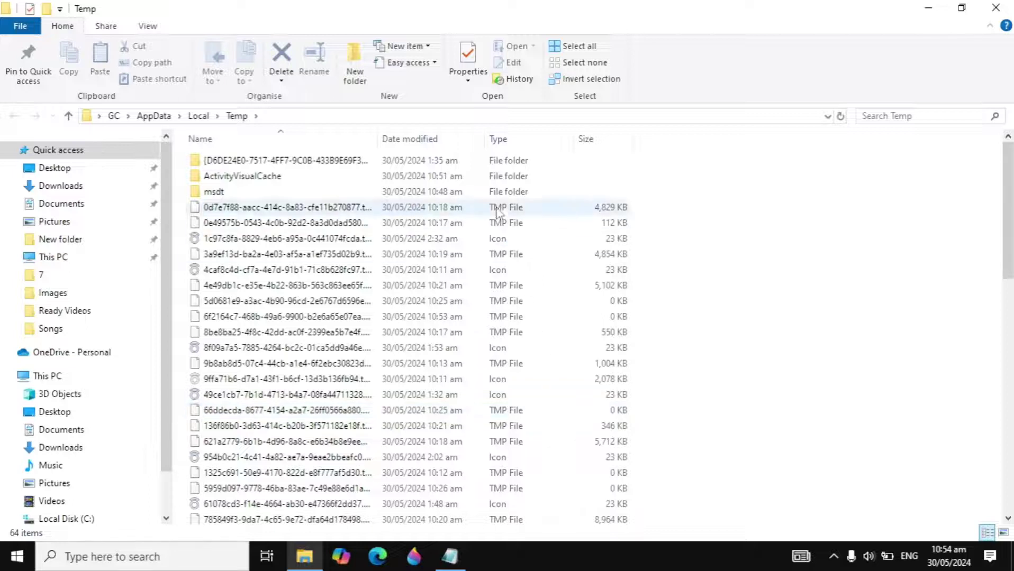
Delete all files in AppData\Local\Temp, skipping the 36 still in use.
click(878, 480)
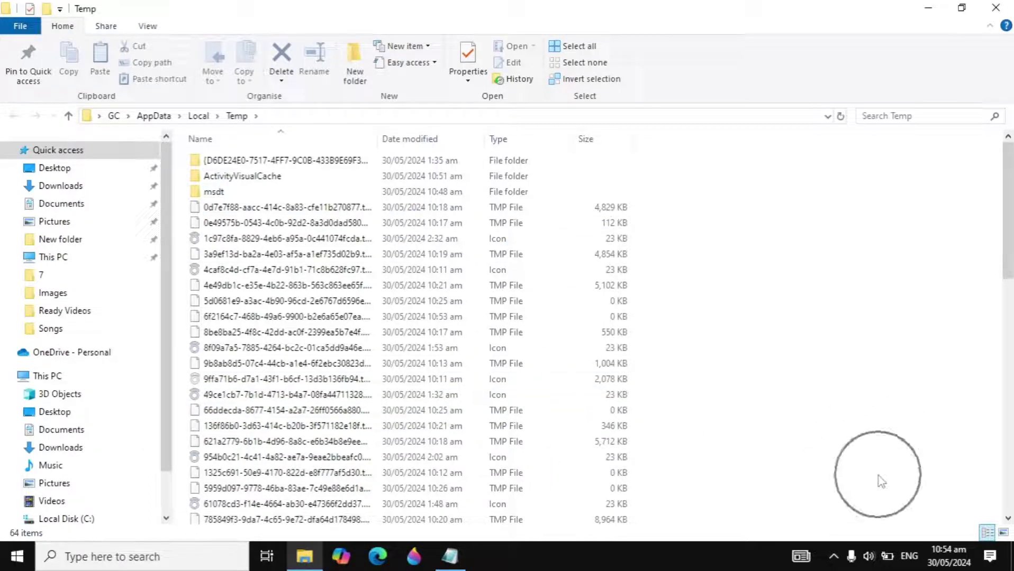
scroll(476, 317, down, 9)
scroll(456, 317, up, 2)
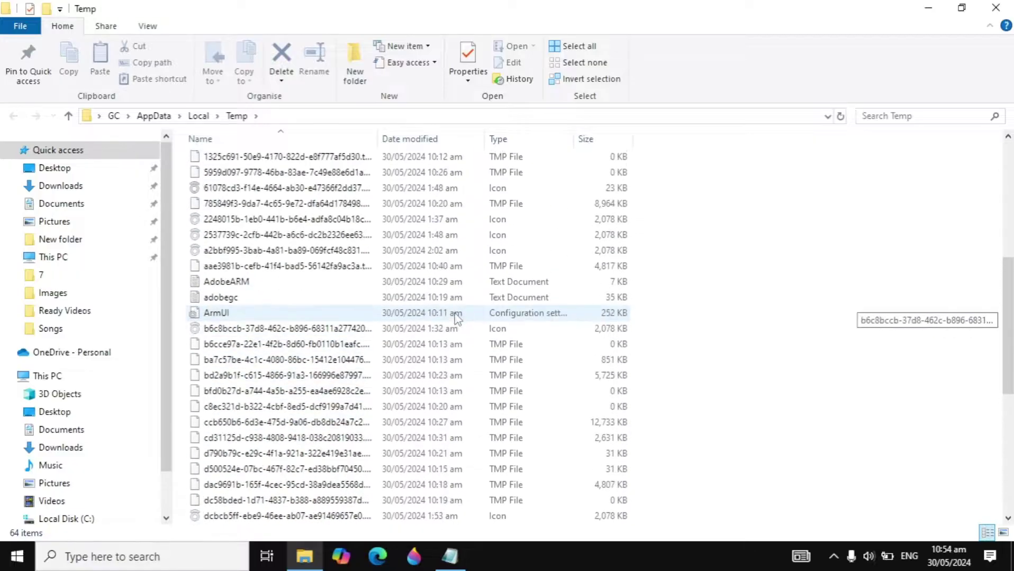
scroll(456, 317, up, 7)
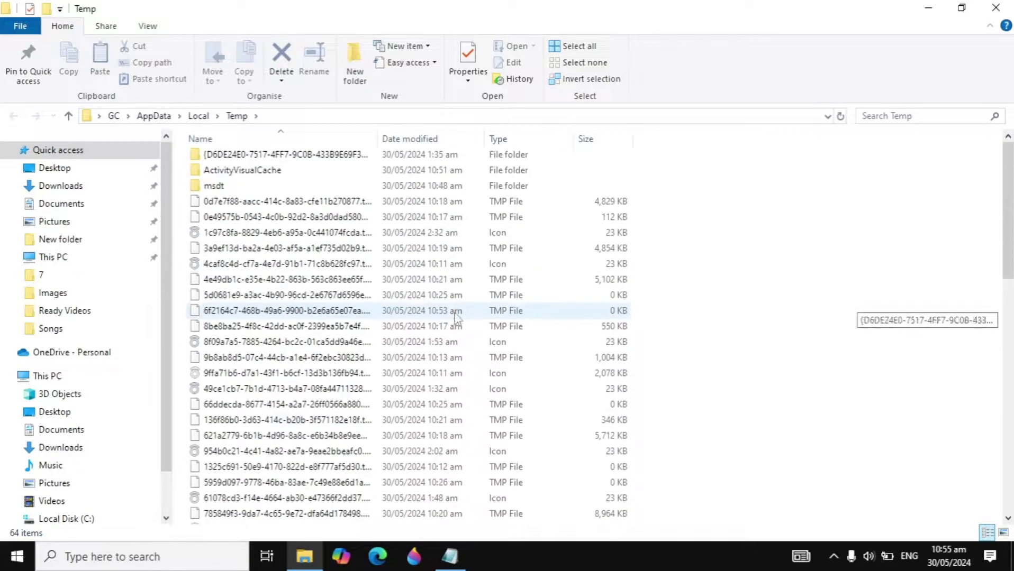
key(ctrl+a)
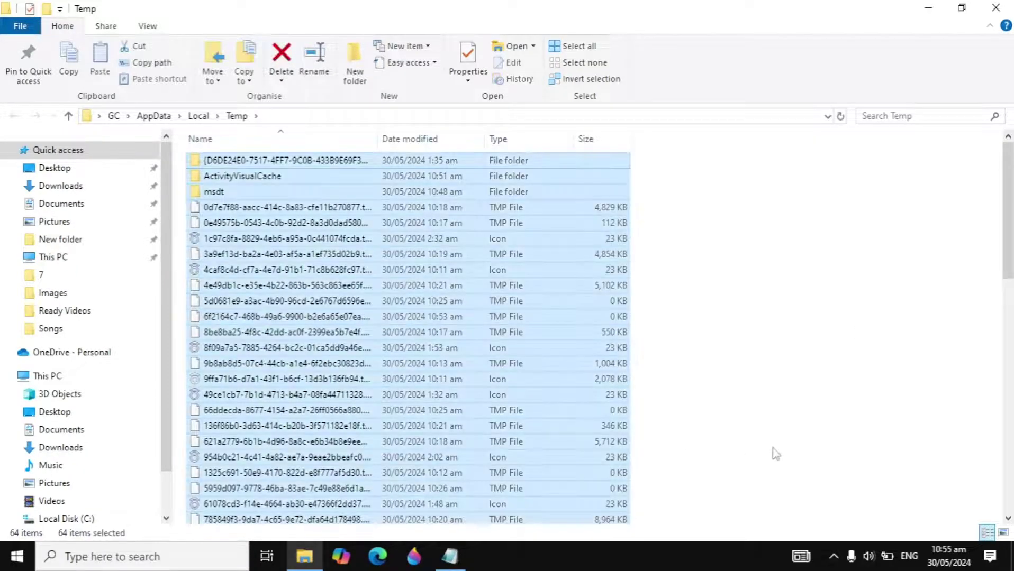
key(Delete)
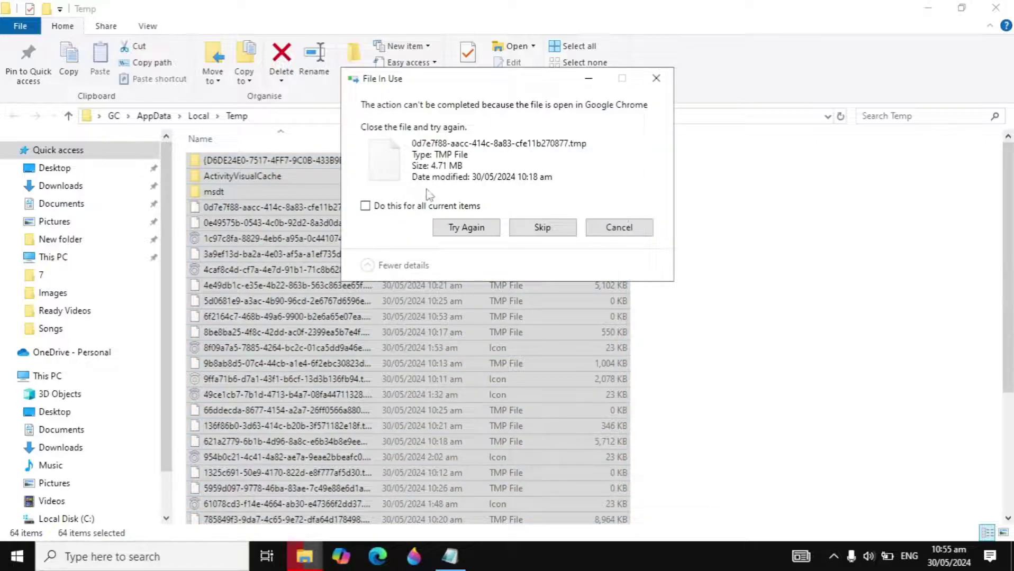
click(539, 233)
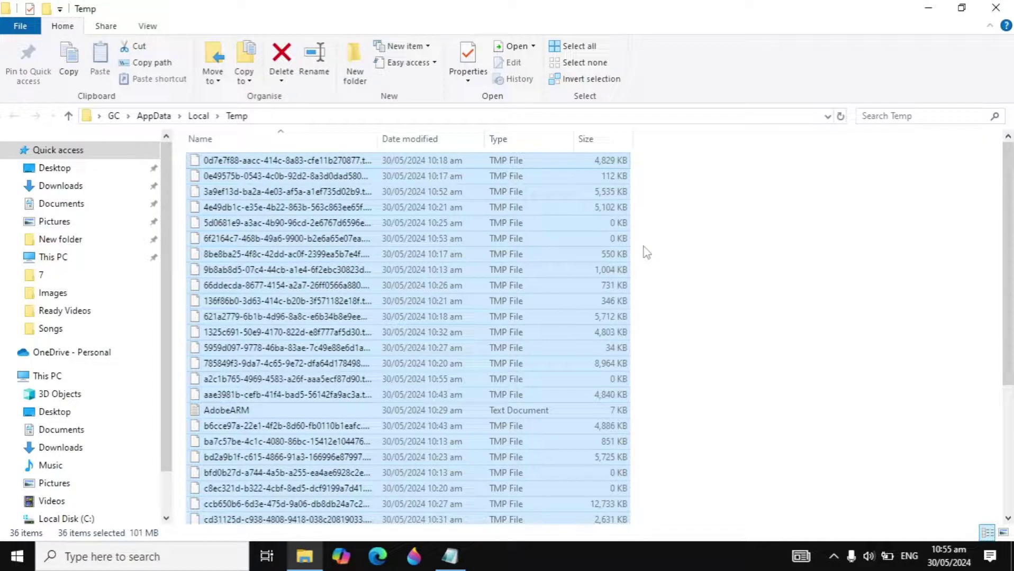
Close the Temp folder and open the Roblox app's settings from a 'roblox' search.
click(995, 9)
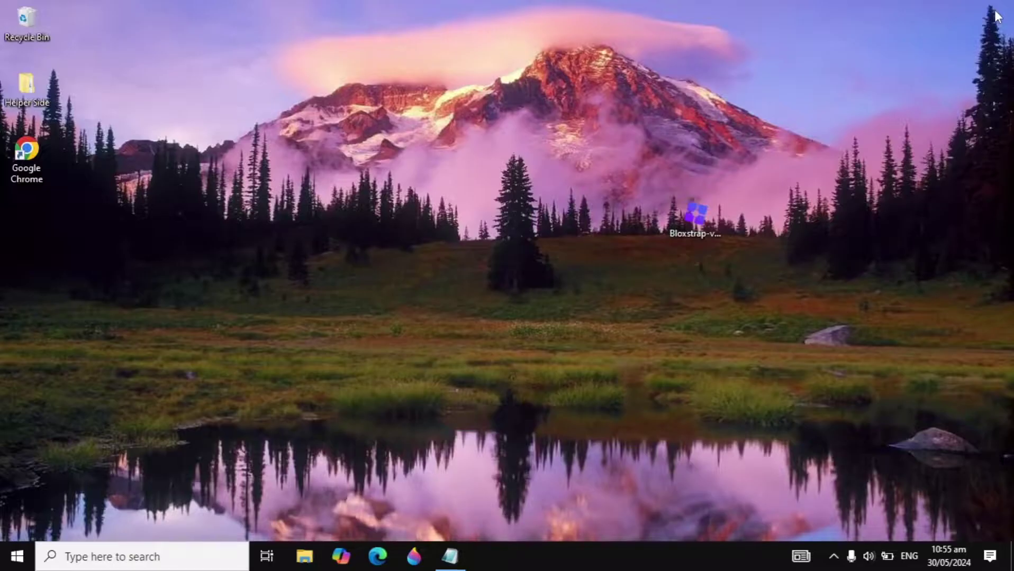
click(102, 563)
text(r)
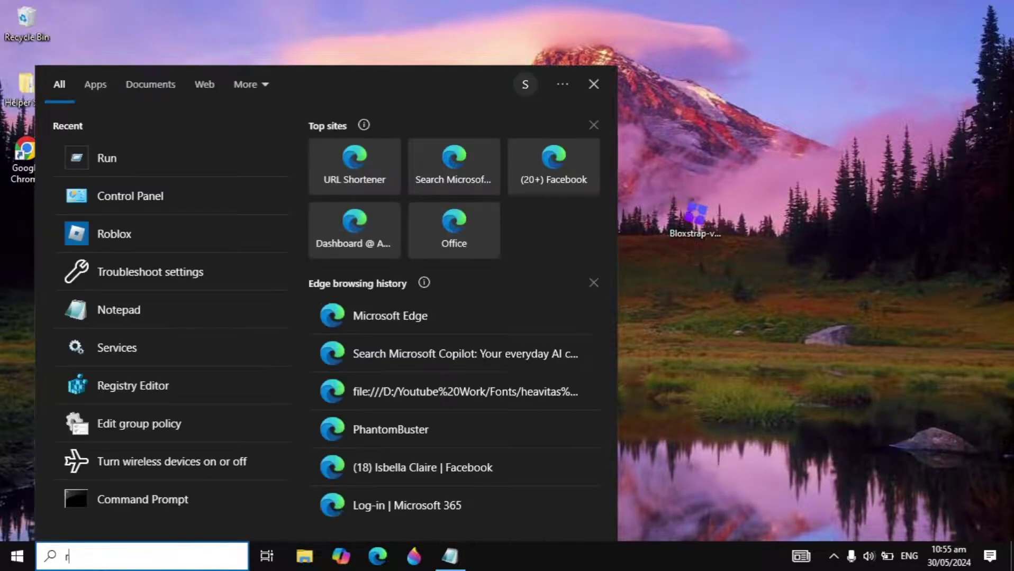
text(oblox)
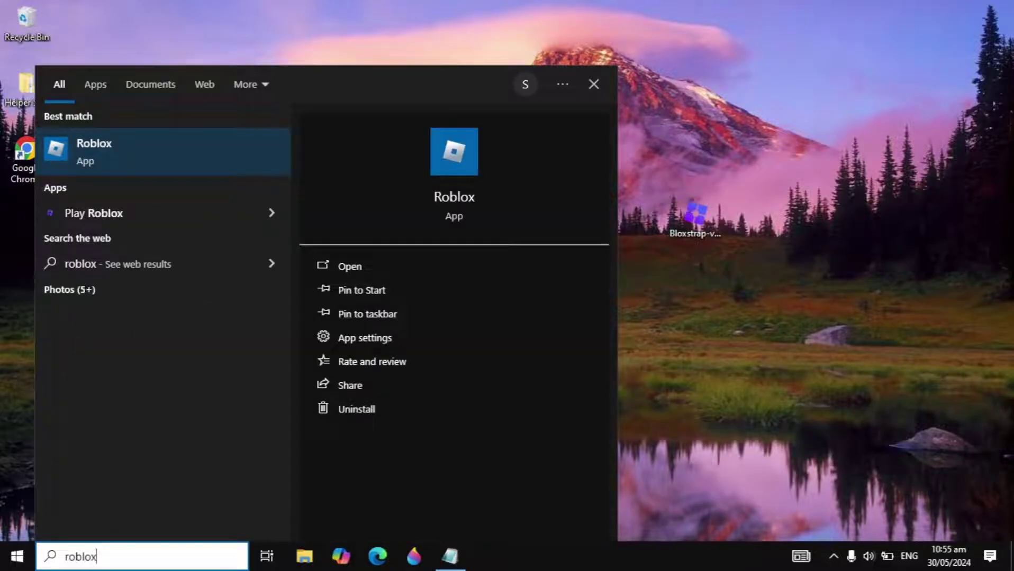
click(434, 342)
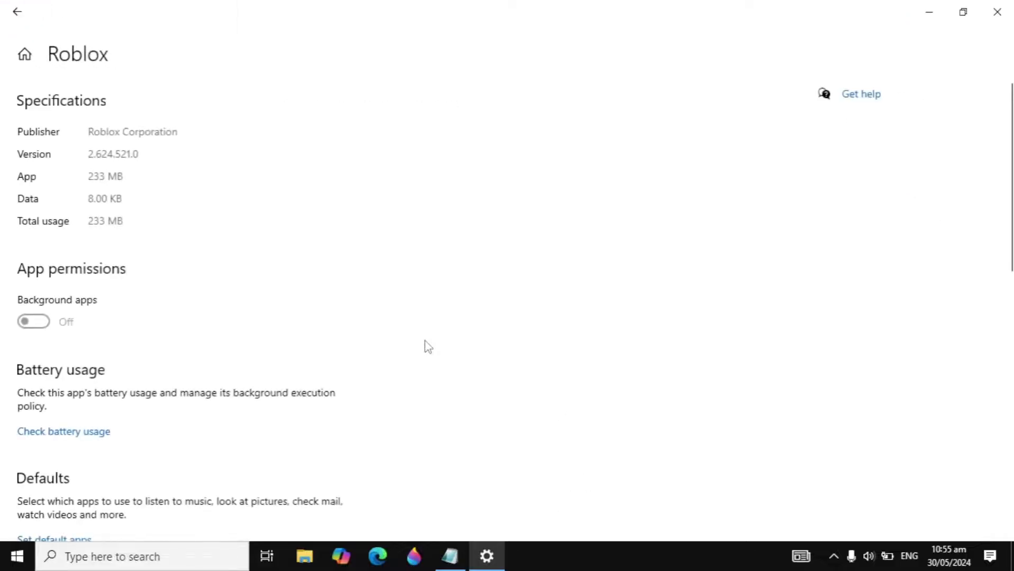
Repair Roblox, reset it with confirmation, and close Settings.
scroll(260, 344, down, 1)
scroll(259, 345, down, 2)
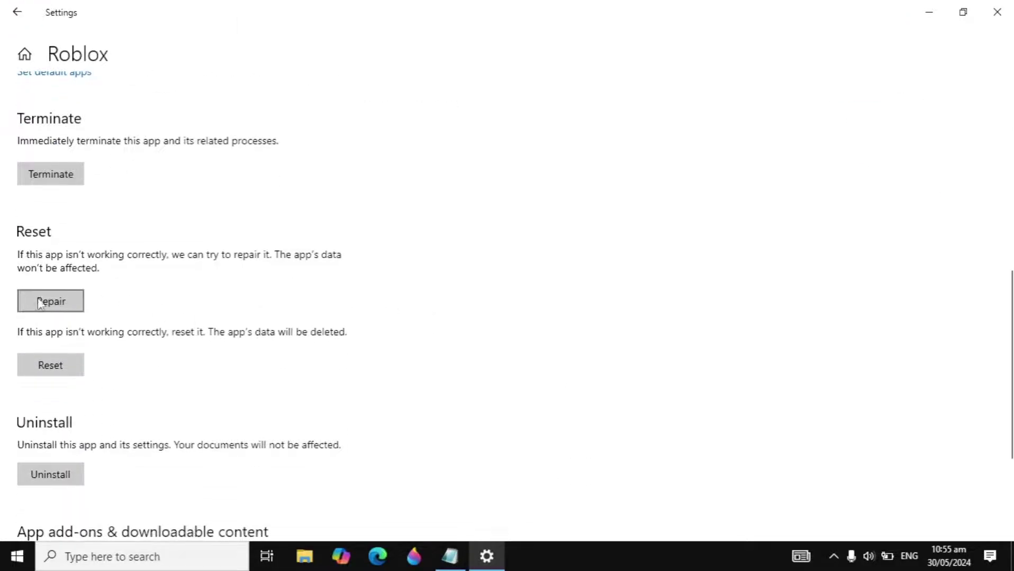
click(79, 309)
click(49, 364)
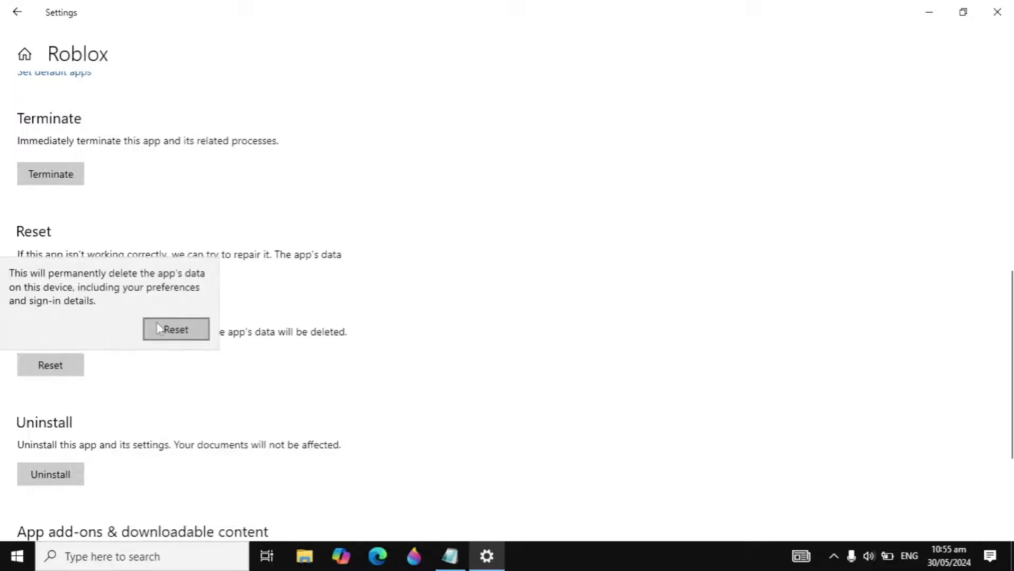
click(157, 327)
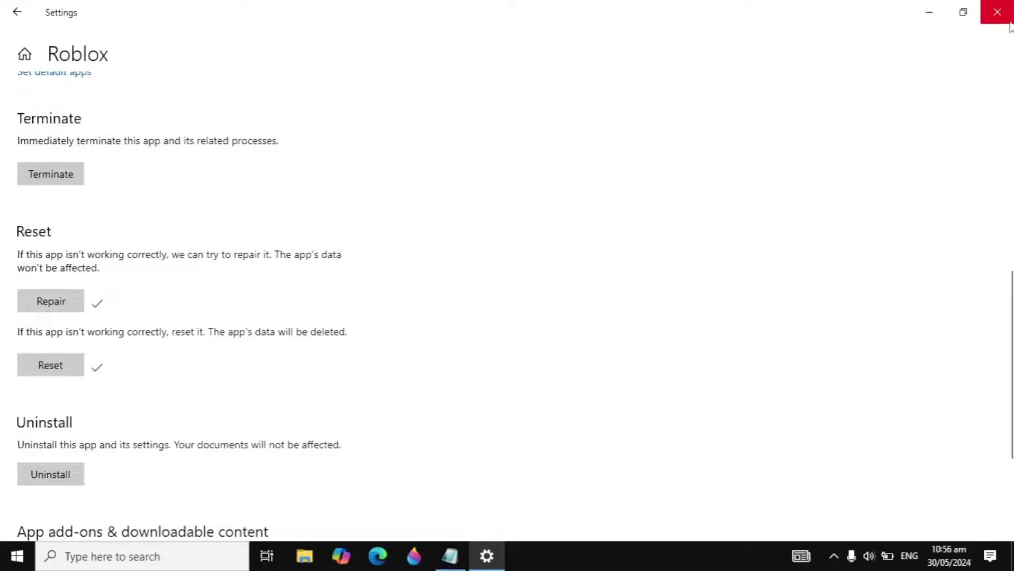
click(997, 13)
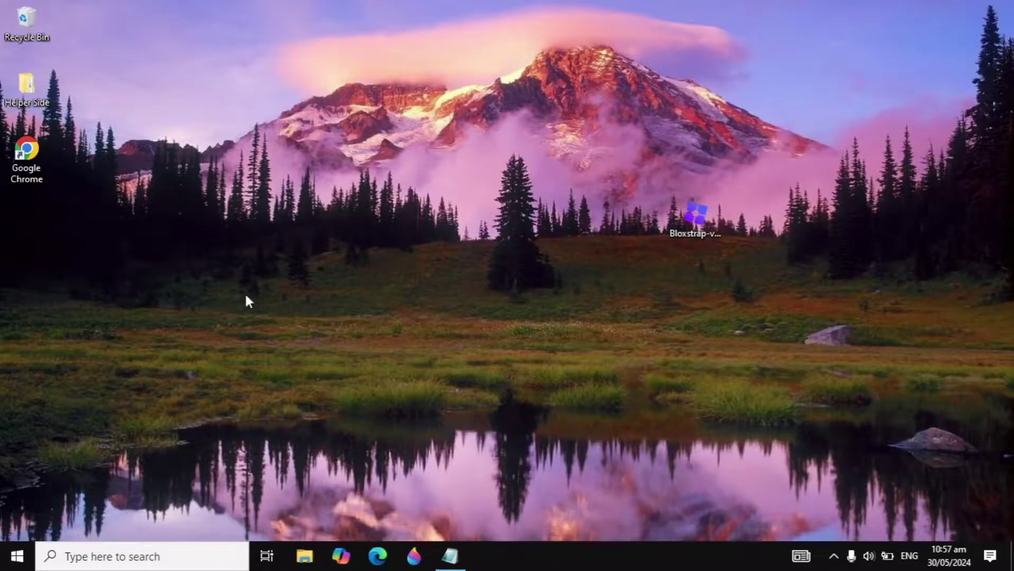
Filter the installed apps in Add or remove programs for 'rob'.
click(109, 564)
text(add)
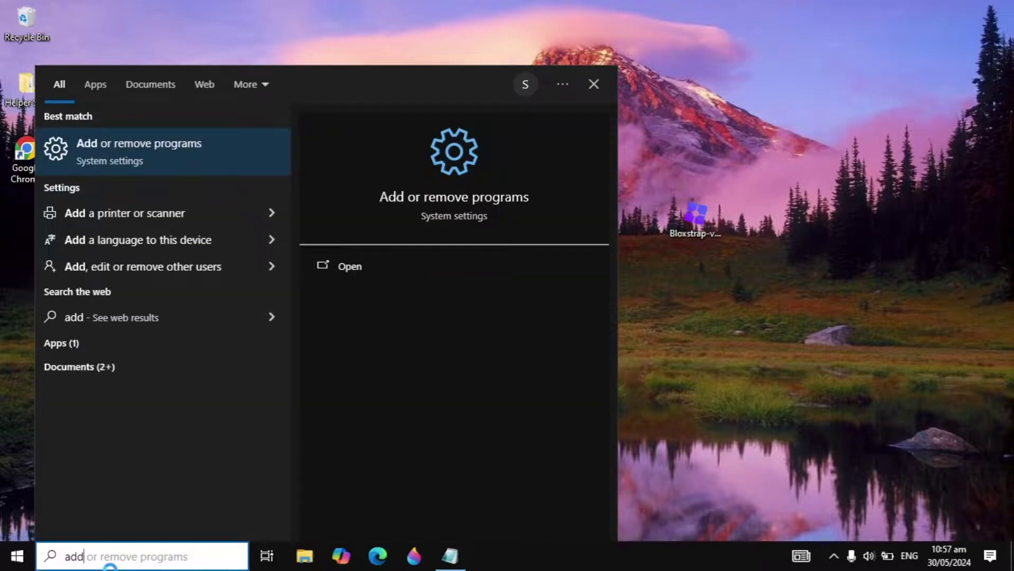
key(Return)
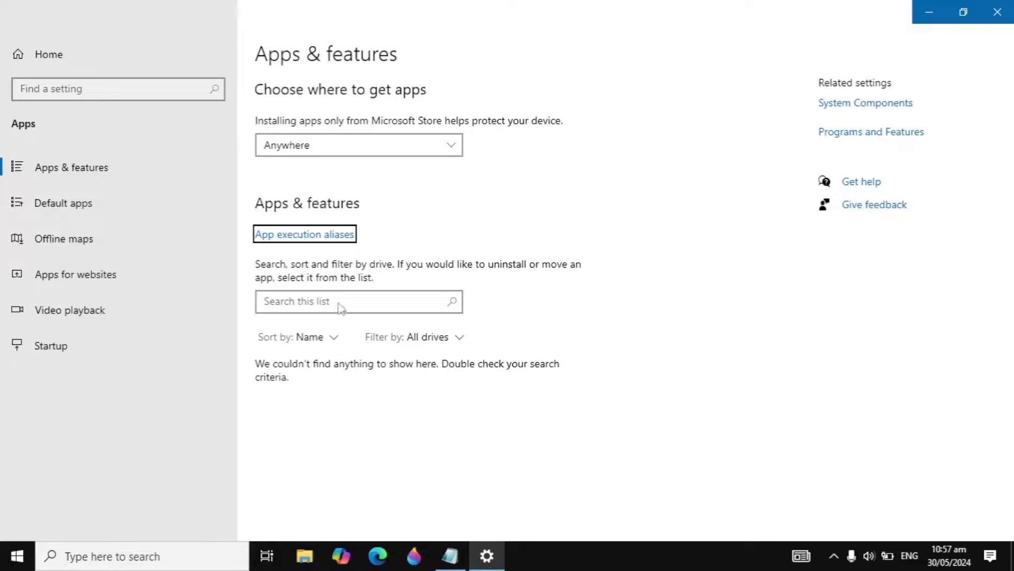
click(335, 302)
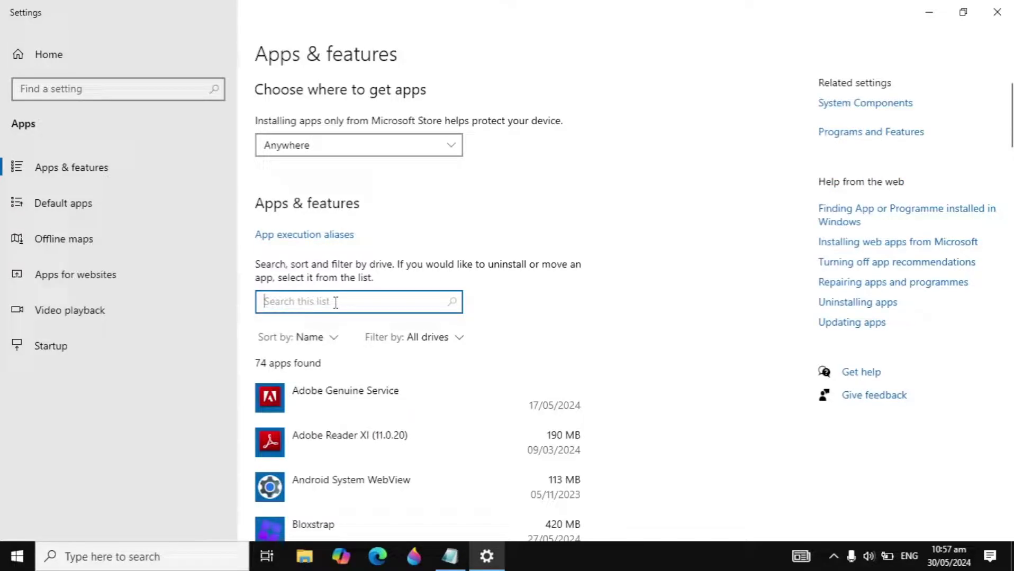
text(rob)
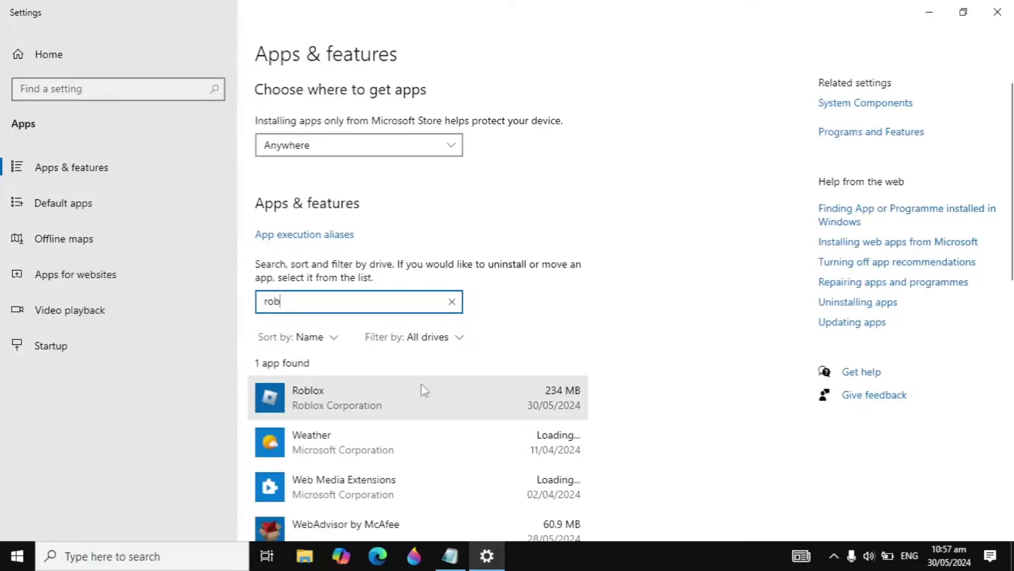
Uninstall Roblox and confirm the removal.
click(369, 407)
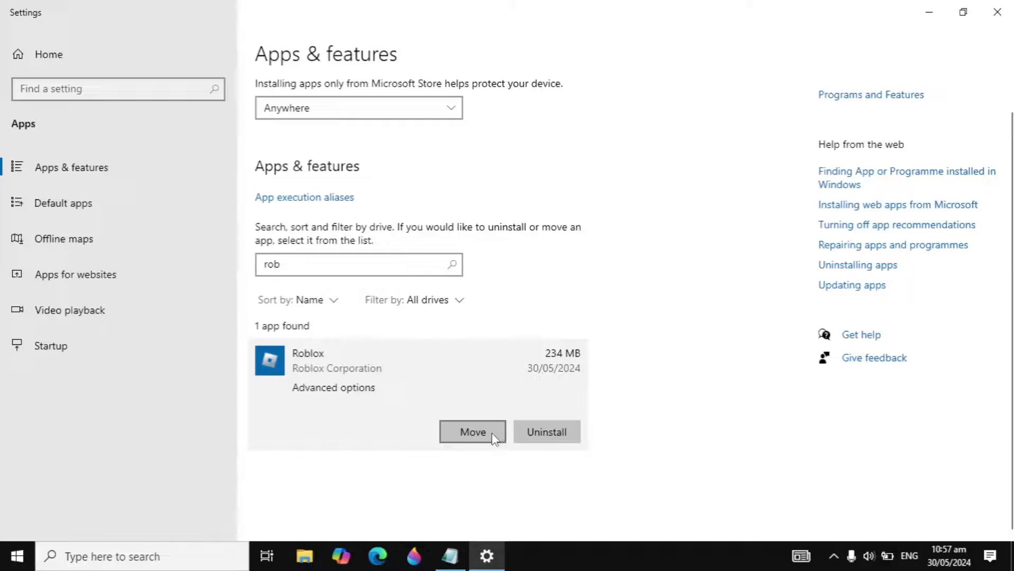
click(553, 431)
click(617, 400)
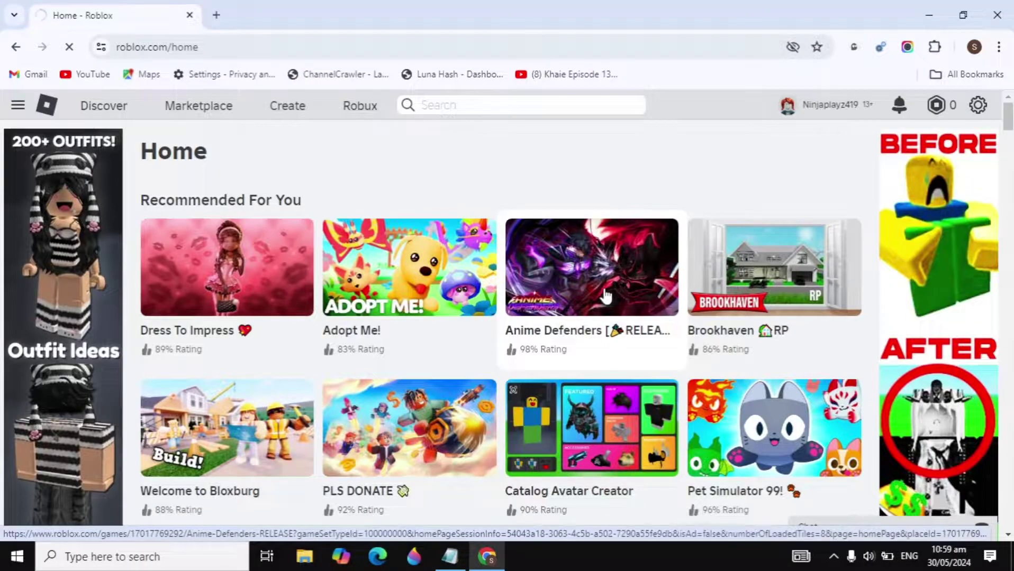
Play Anime Defenders from its roblox.com page, cancelling the Bloxstrap and download prompts.
click(606, 296)
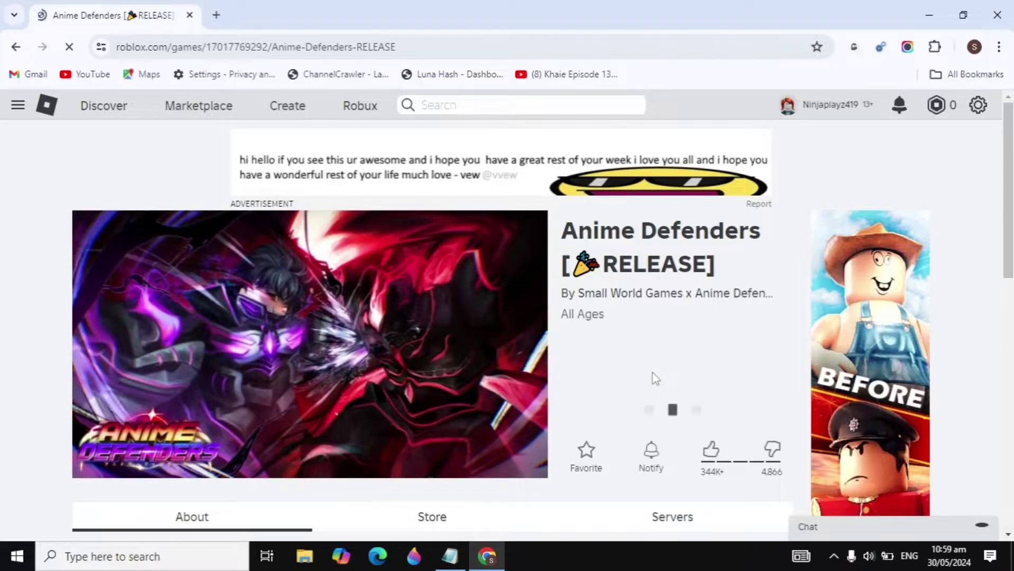
click(722, 410)
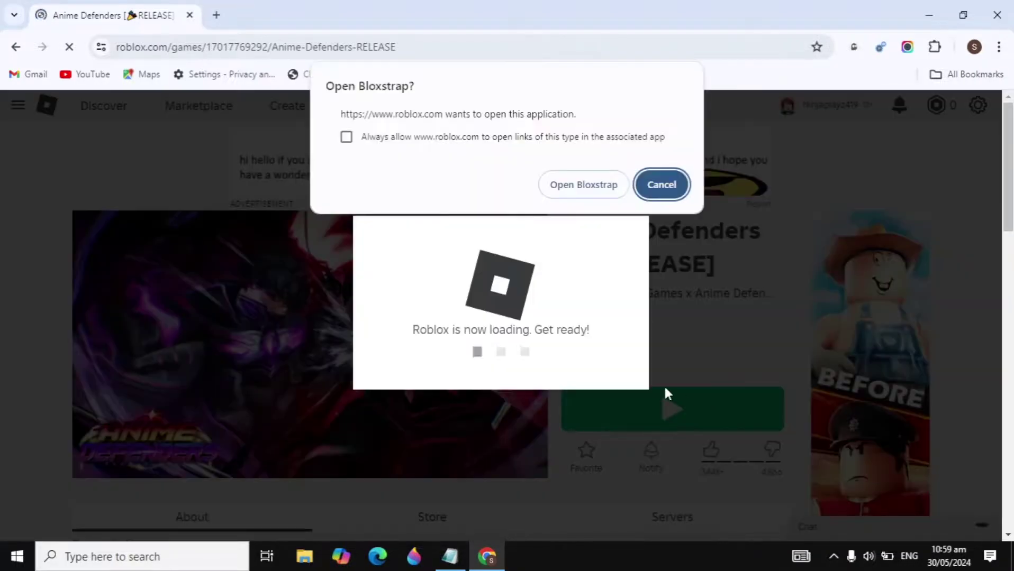
click(661, 184)
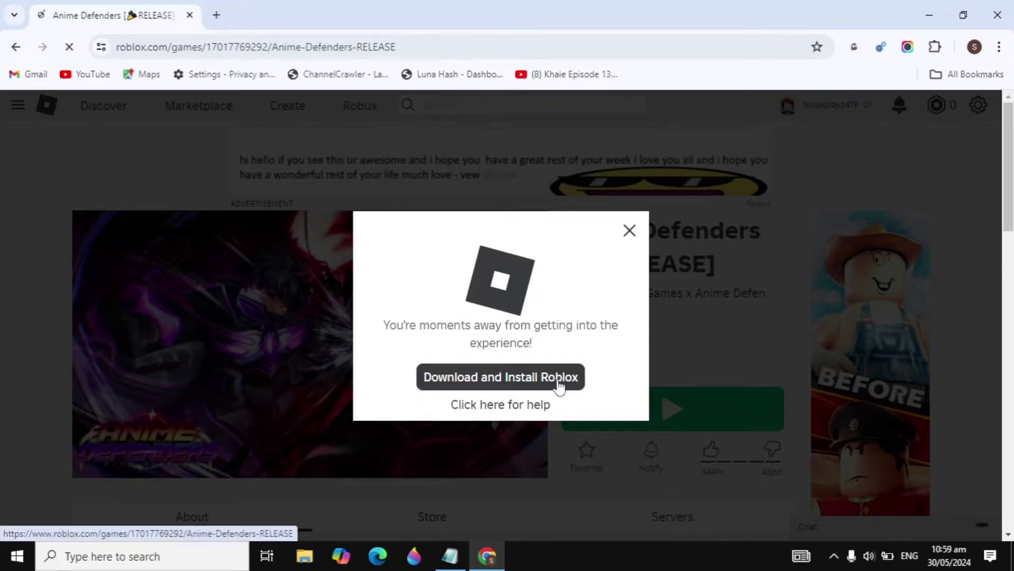
click(630, 231)
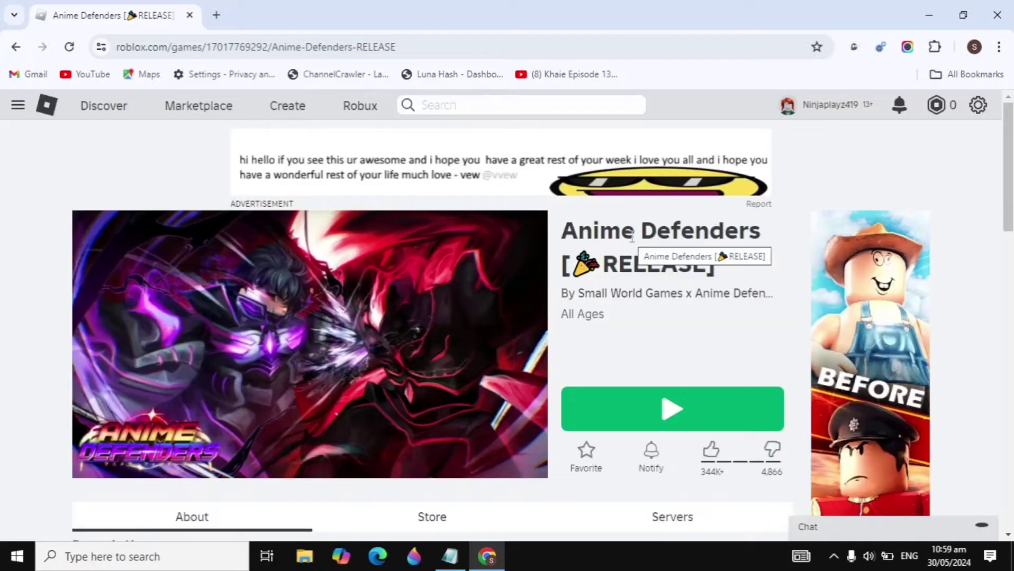